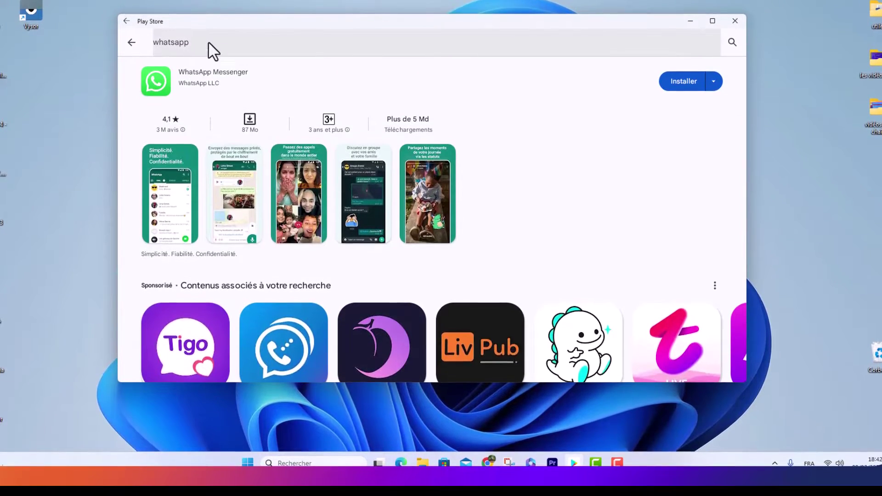
Step: Look through the Play Store search results for "whatsapp" and close the Play Store window
{"action": "scroll", "coordinate": [275, 147], "scroll_direction": "down", "scroll_amount": 3}
{"action": "scroll", "coordinate": [320, 178], "scroll_direction": "down", "scroll_amount": 15}
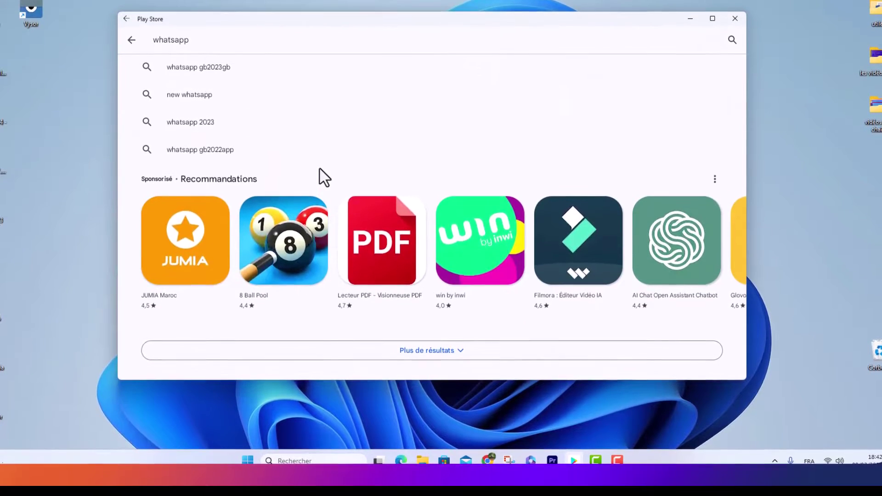
{"action": "scroll", "coordinate": [319, 171], "scroll_direction": "up", "scroll_amount": 5}
{"action": "scroll", "coordinate": [319, 173], "scroll_direction": "up", "scroll_amount": 10}
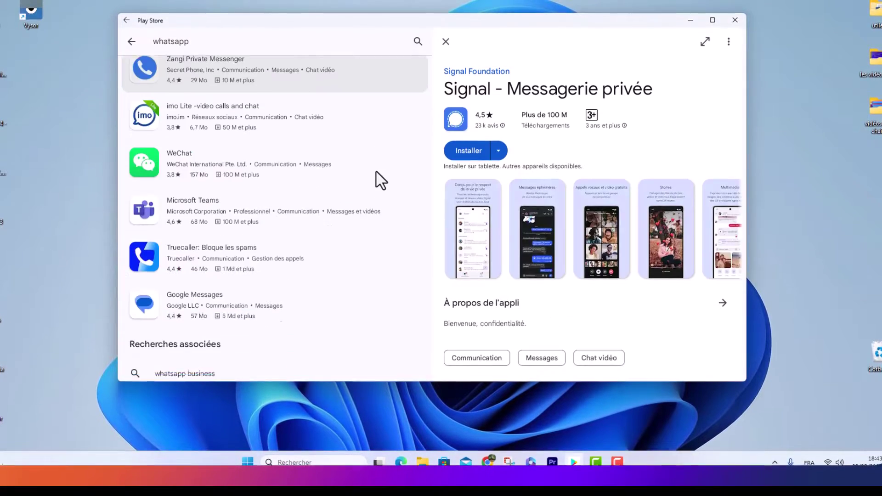
{"action": "scroll", "coordinate": [378, 180], "scroll_direction": "down", "scroll_amount": 3}
{"action": "scroll", "coordinate": [381, 182], "scroll_direction": "down", "scroll_amount": 1}
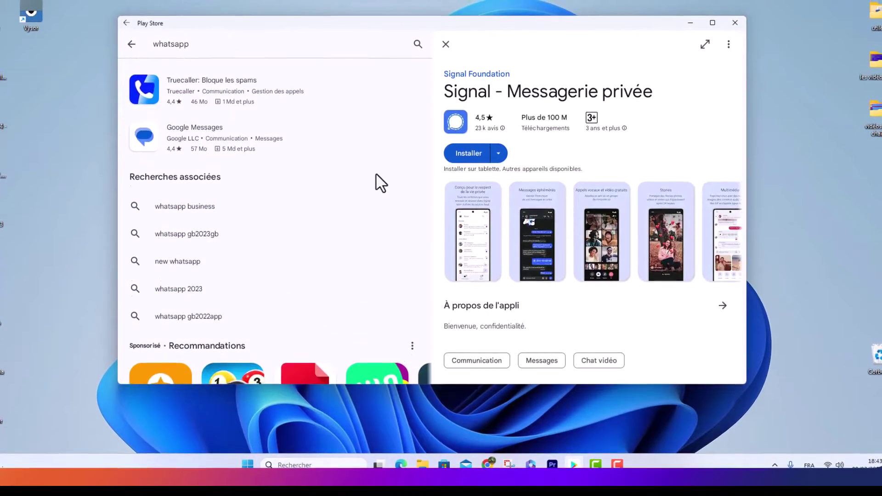
{"action": "scroll", "coordinate": [416, 225], "scroll_direction": "down", "scroll_amount": 3}
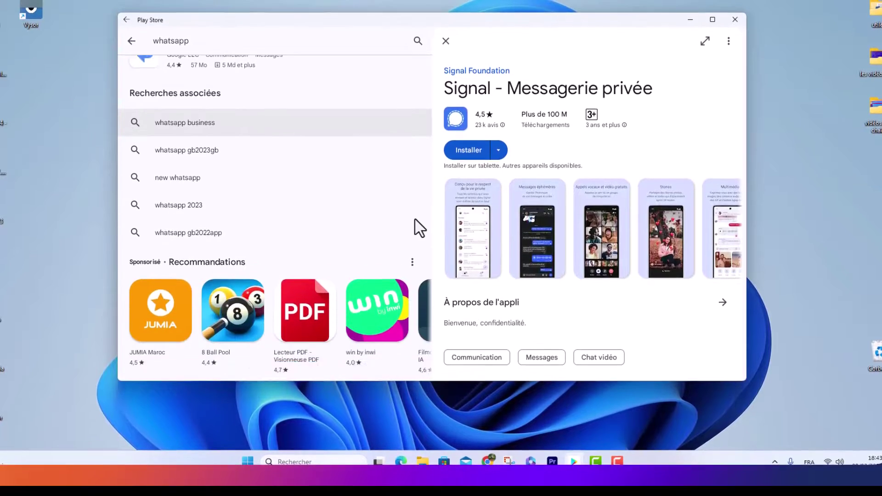
{"action": "scroll", "coordinate": [416, 223], "scroll_direction": "up", "scroll_amount": 10}
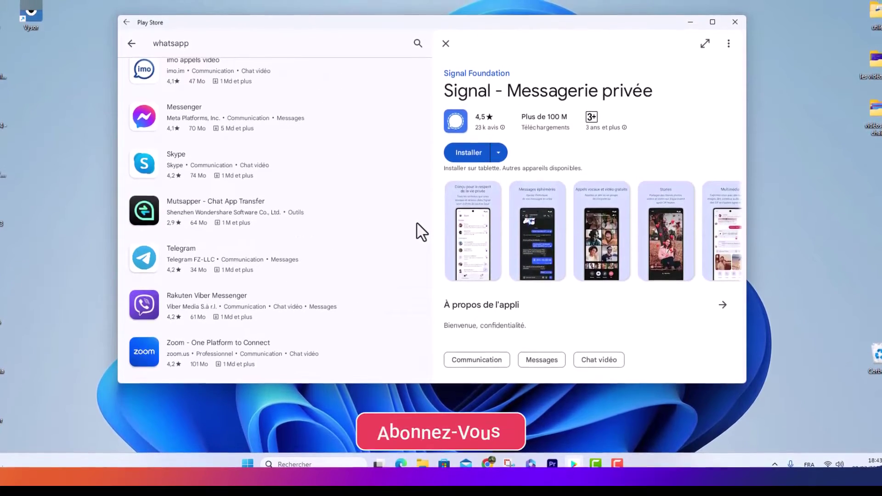
{"action": "scroll", "coordinate": [390, 275], "scroll_direction": "down", "scroll_amount": 5}
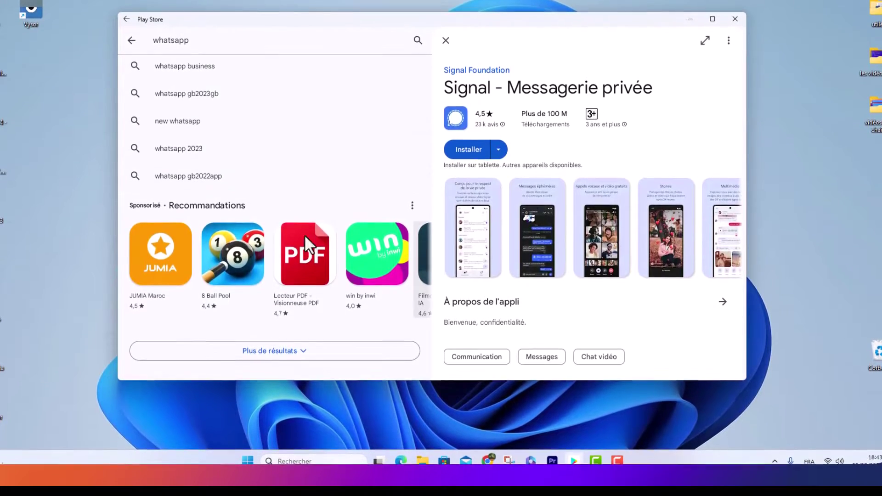
{"action": "key", "text": "Return"}
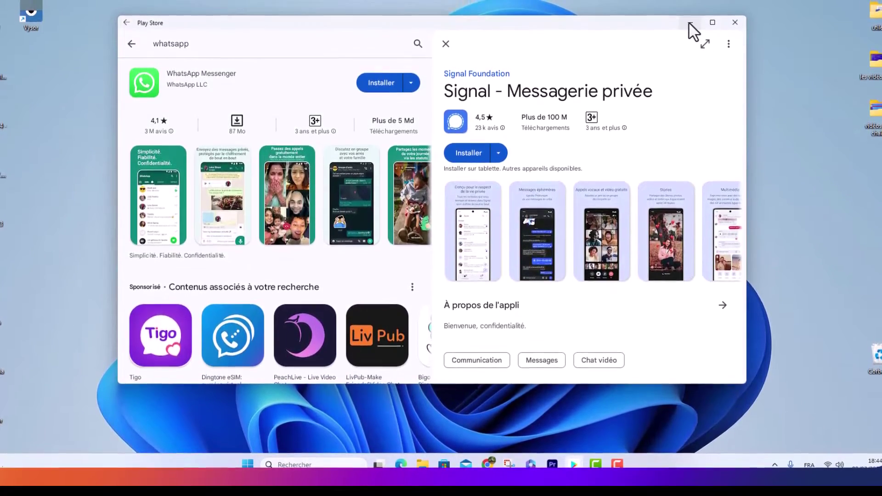
{"action": "left_click", "coordinate": [735, 18]}
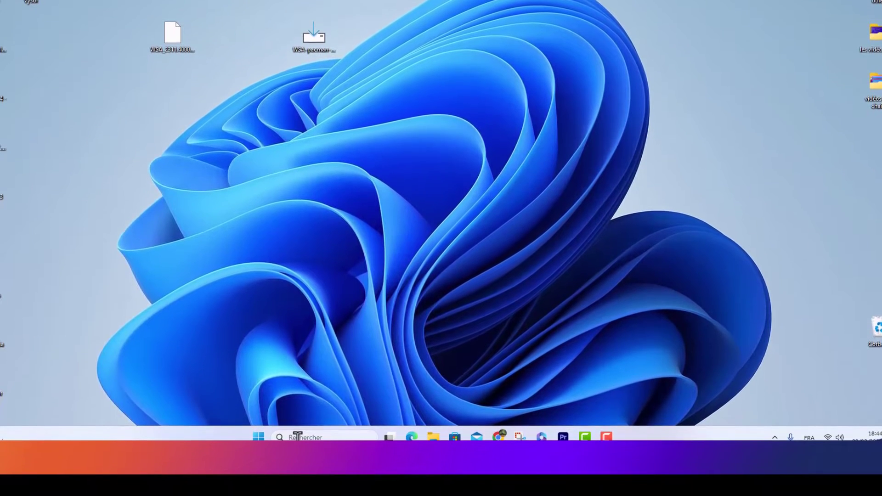
Step: Find the Control Panel by searching for "panneau" and open the Windows features list from Programmes et fonctionnalités
{"action": "left_click", "coordinate": [298, 438]}
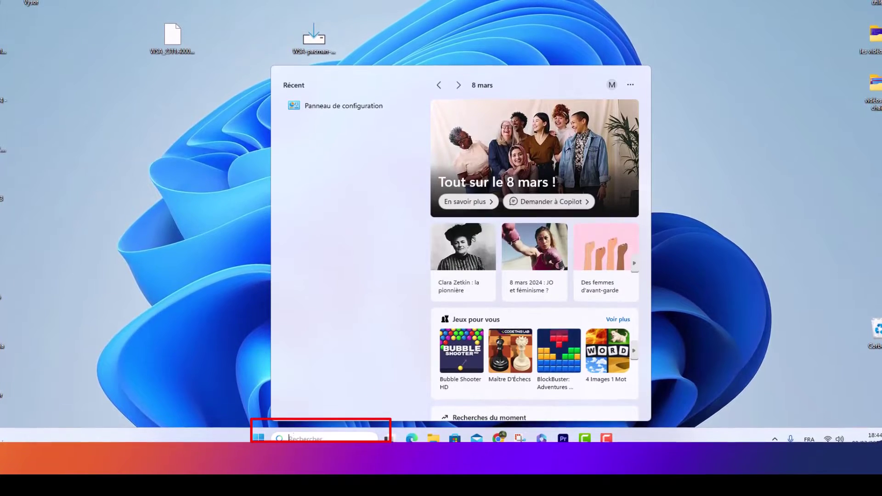
{"action": "type", "text": "panneau"}
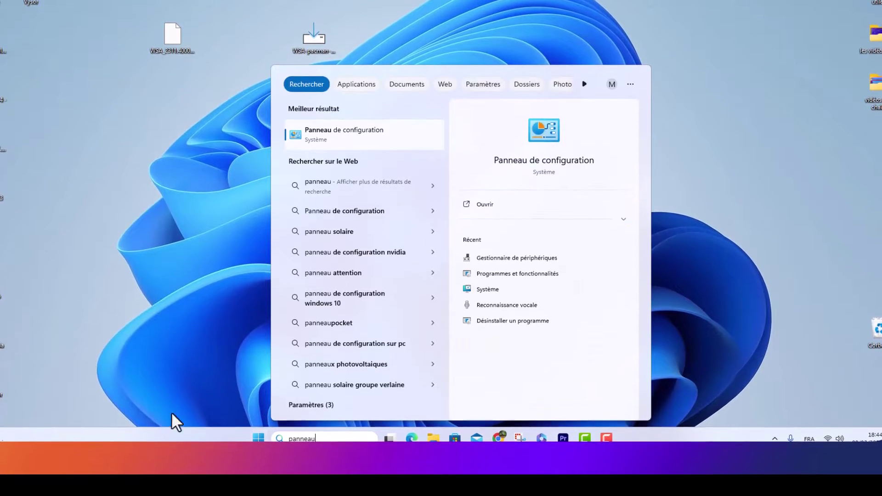
{"action": "left_click", "coordinate": [374, 133]}
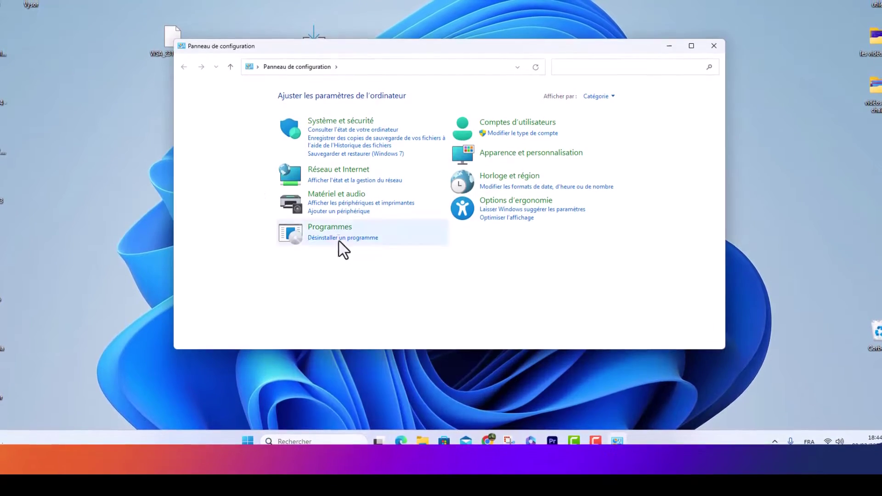
{"action": "left_click", "coordinate": [339, 231]}
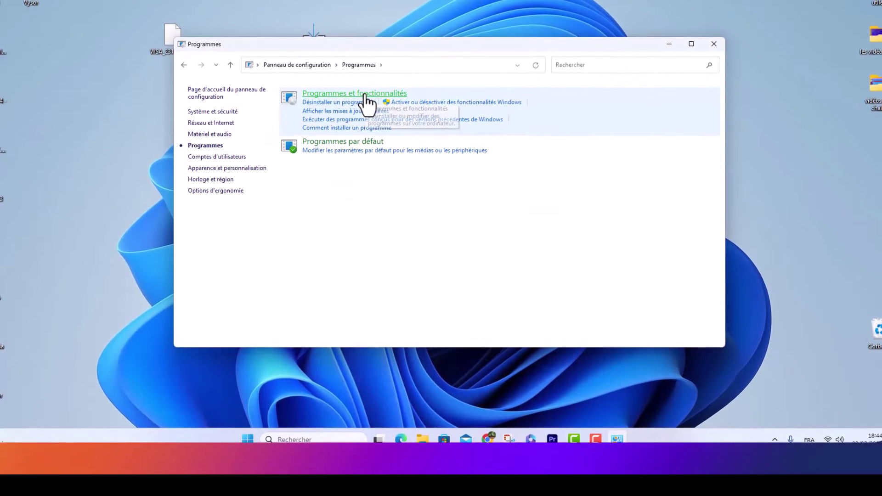
{"action": "left_click", "coordinate": [366, 96]}
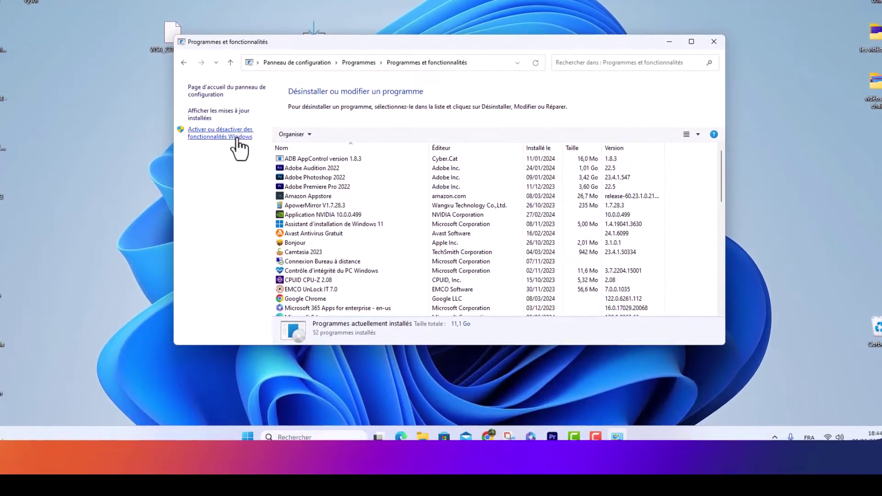
{"action": "left_click", "coordinate": [233, 144]}
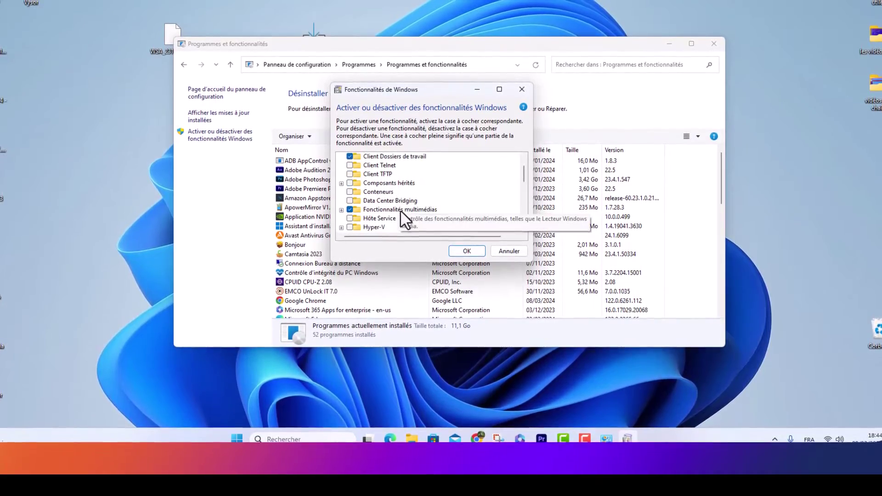
Step: Check the Plateforme de l'hyperviseur Windows and Plateforme de machine virtuelle features, and close the features and Control Panel windows
{"action": "scroll", "coordinate": [404, 211], "scroll_direction": "down", "scroll_amount": 1}
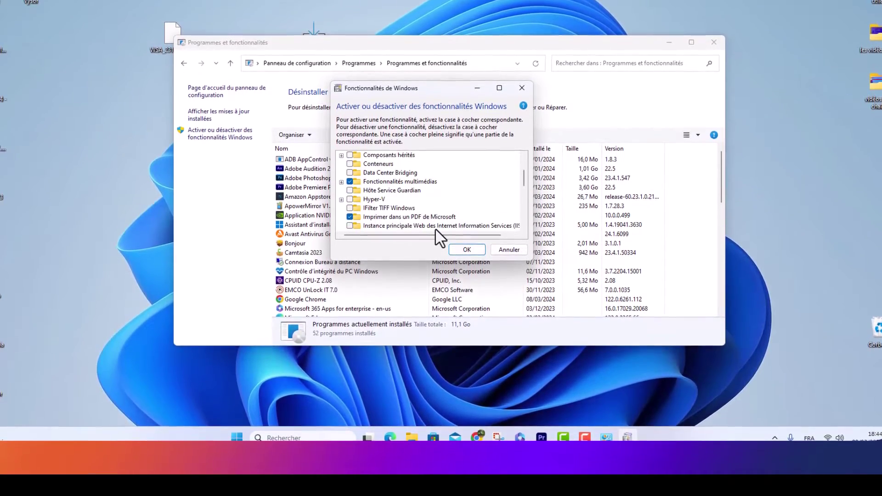
{"action": "scroll", "coordinate": [435, 231], "scroll_direction": "down", "scroll_amount": 3}
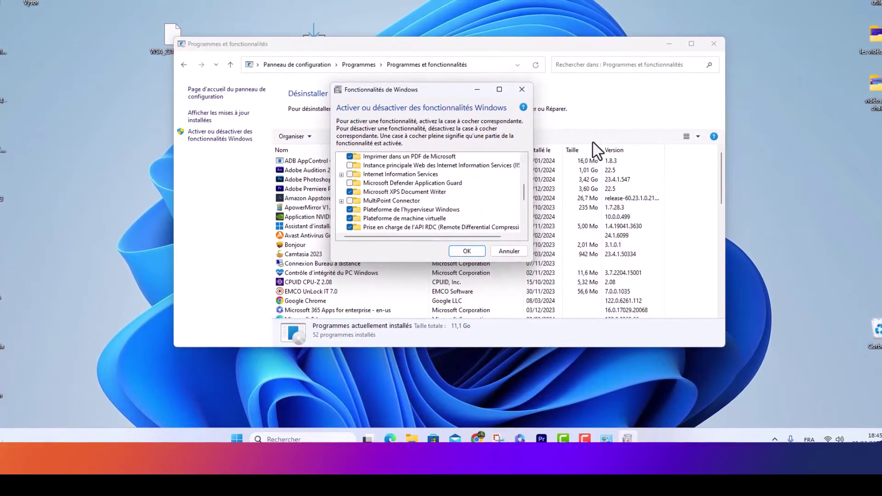
{"action": "left_click", "coordinate": [521, 89]}
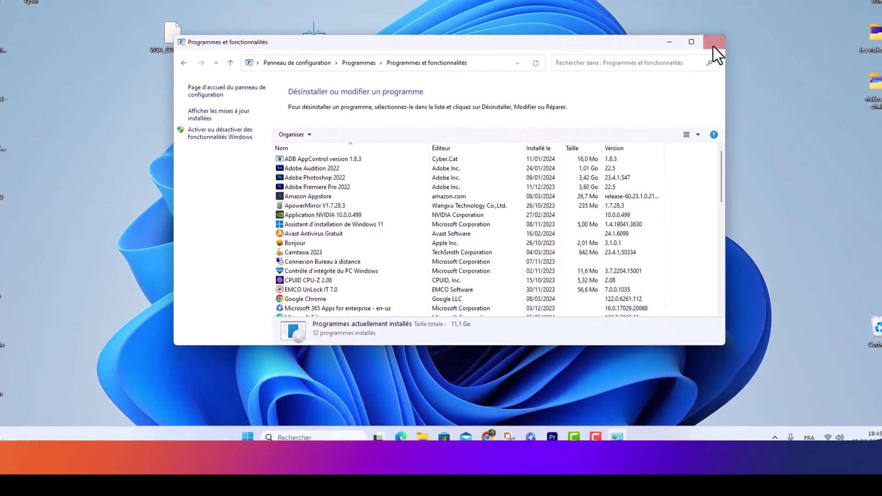
{"action": "left_click", "coordinate": [713, 44]}
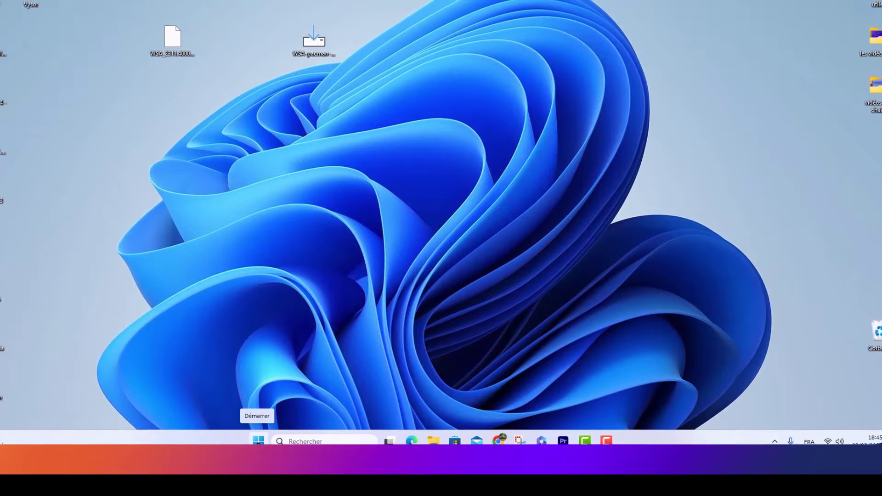
Step: Check the processor's virtualisation status in the Task Manager's performance view and close the Task Manager
{"action": "right_click", "coordinate": [259, 440]}
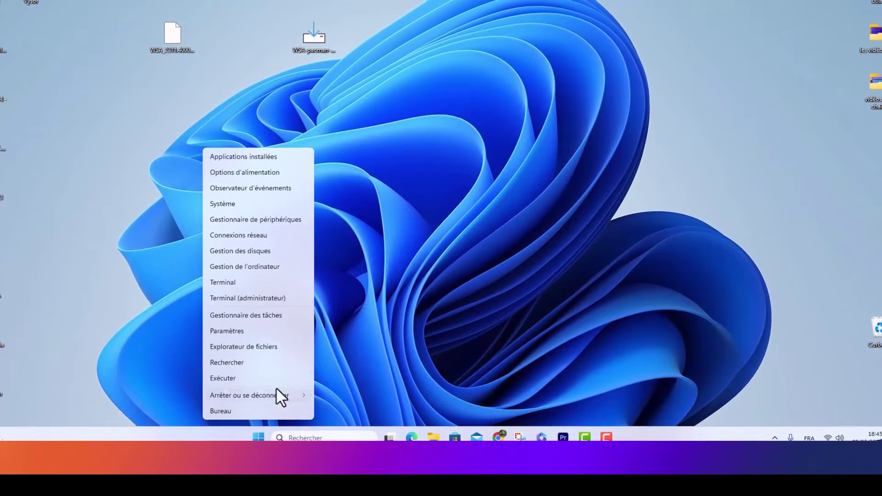
{"action": "left_click", "coordinate": [261, 317]}
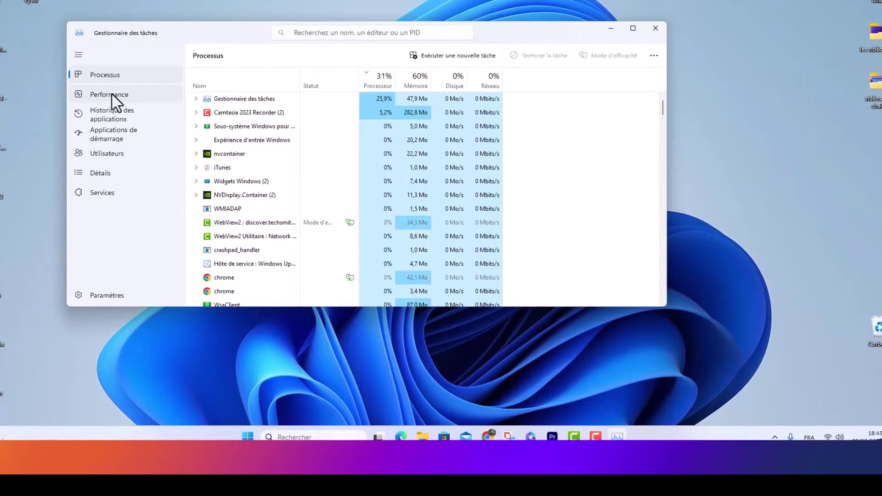
{"action": "left_click", "coordinate": [111, 95]}
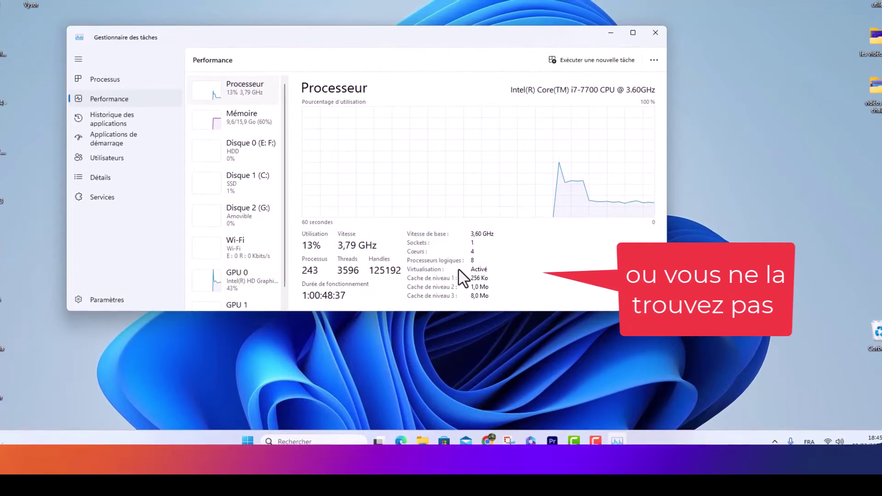
{"action": "left_click", "coordinate": [655, 31]}
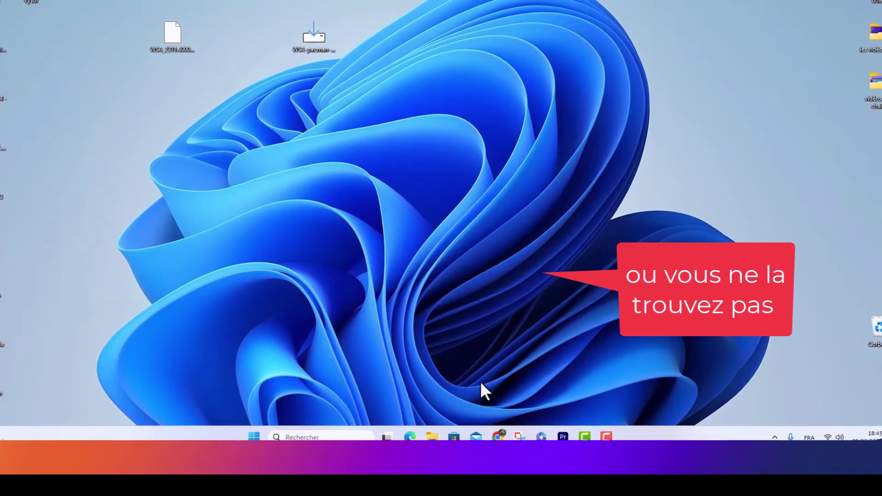
Step: Switch to Chrome, search Google for "virtualization dell" in a new tab, and close that tab after viewing the results
{"action": "left_click", "coordinate": [498, 436]}
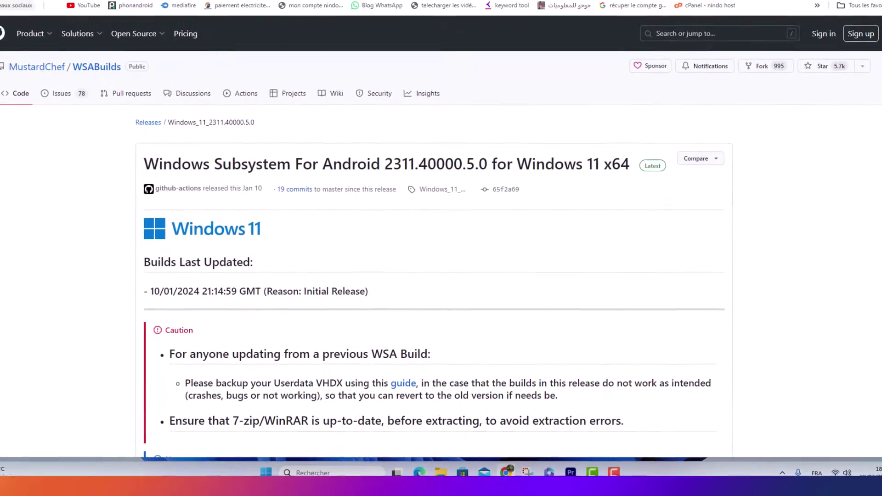
{"action": "left_click", "coordinate": [368, 8]}
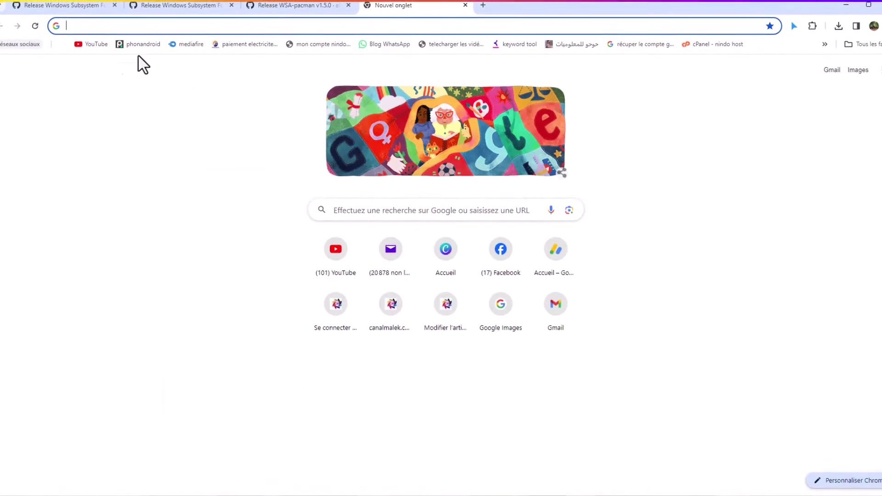
{"action": "type", "text": "virt"}
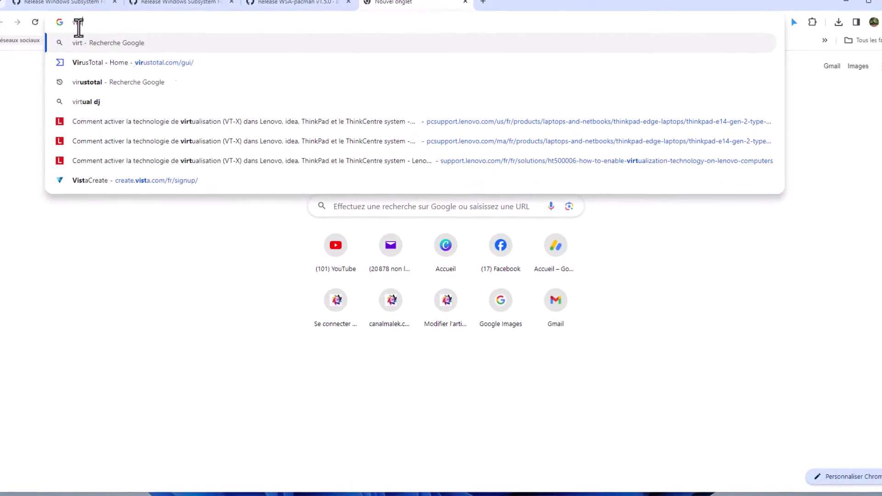
{"action": "type", "text": "ualisation"}
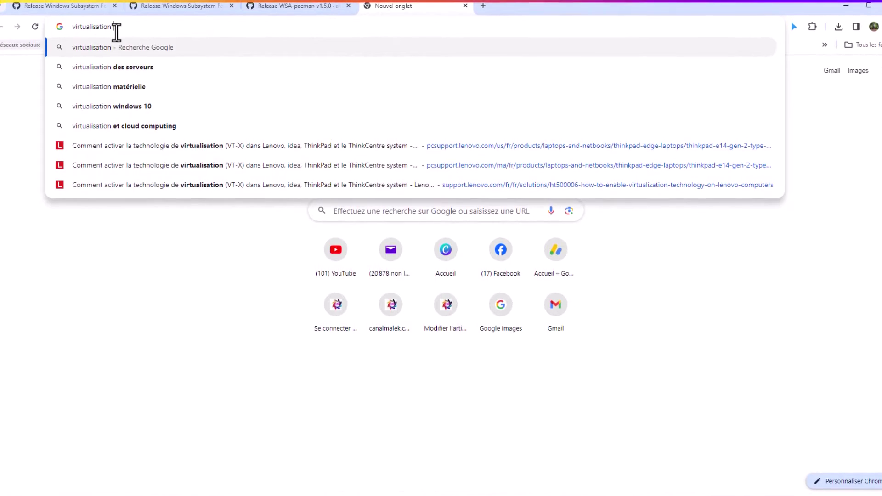
{"action": "type", "text": "dell"}
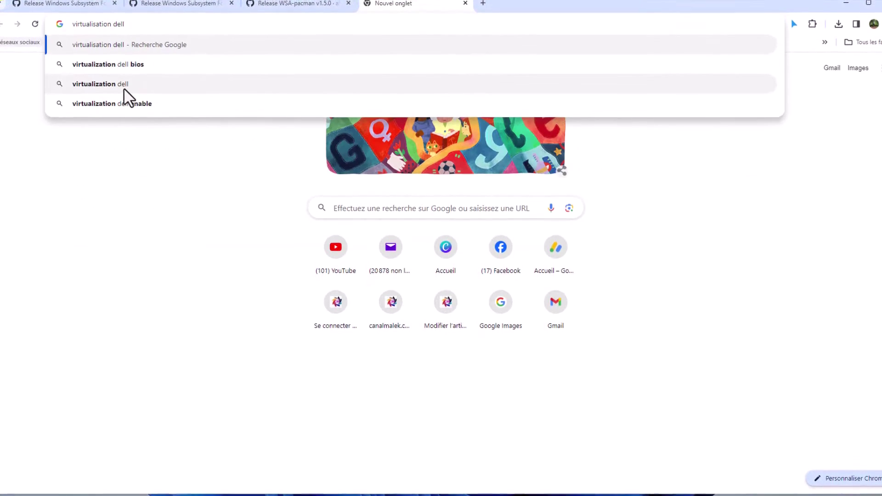
{"action": "left_click", "coordinate": [104, 86]}
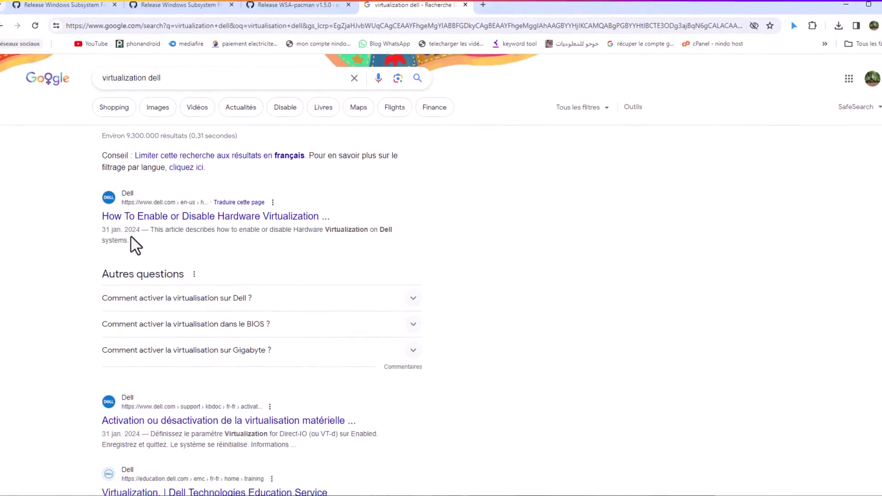
{"action": "left_click", "coordinate": [465, 4]}
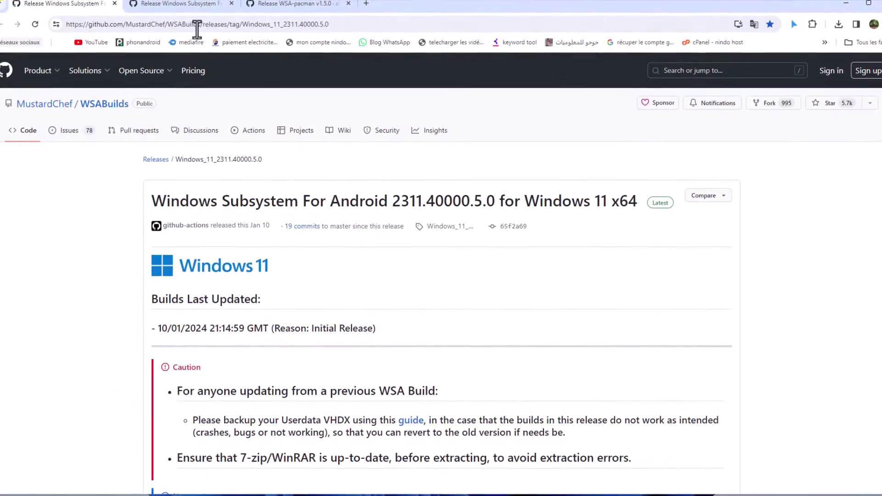
Step: Examine the downloadable assets on the WSABuilds 2311.40000.5.0 release page for Windows 10 x64
{"action": "left_click", "coordinate": [193, 4]}
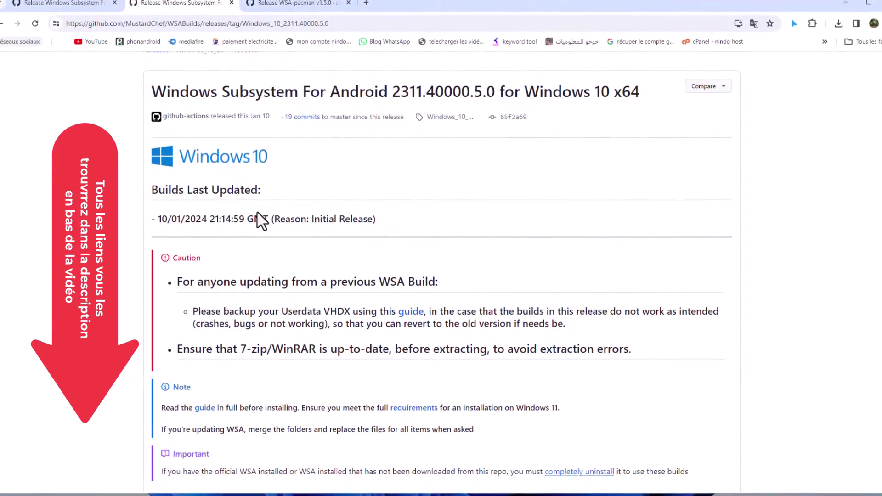
{"action": "scroll", "coordinate": [260, 221], "scroll_direction": "down", "scroll_amount": 2}
{"action": "scroll", "coordinate": [255, 217], "scroll_direction": "up", "scroll_amount": 1}
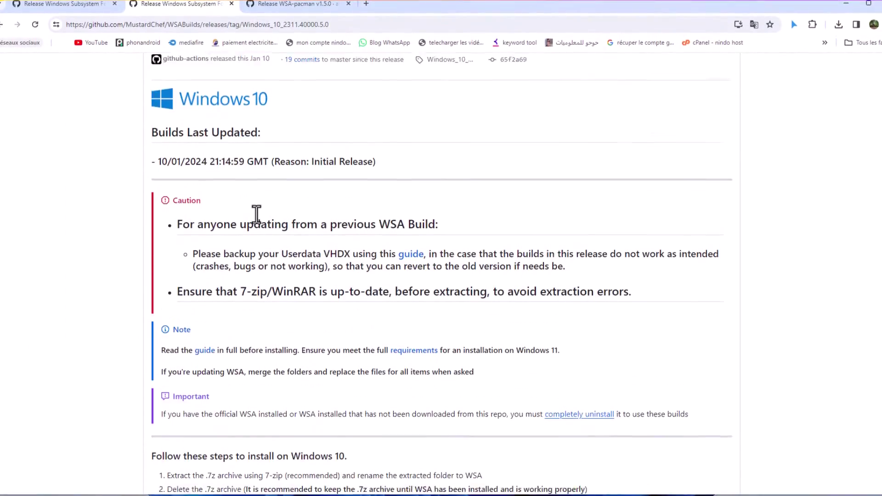
{"action": "scroll", "coordinate": [257, 213], "scroll_direction": "down", "scroll_amount": 4}
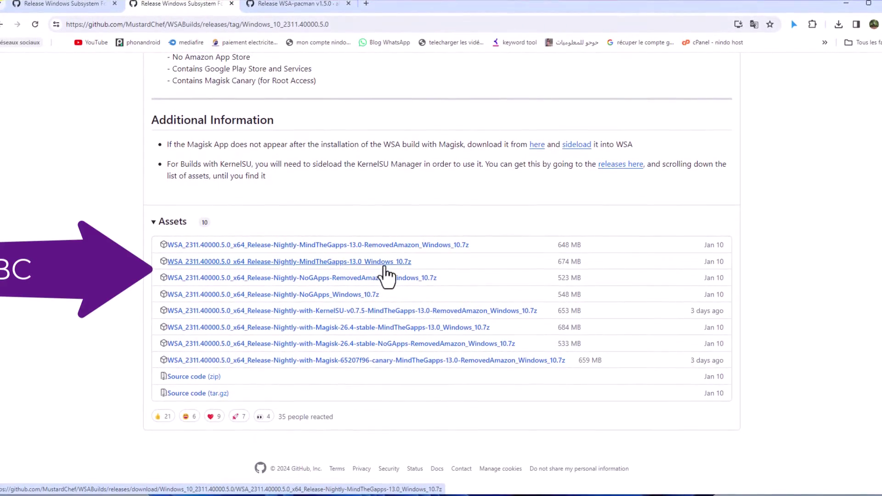
Step: Examine the downloadable assets on the WSABuilds 2311.40000.5.0 release page for Windows 11 x64
{"action": "left_click", "coordinate": [280, 7]}
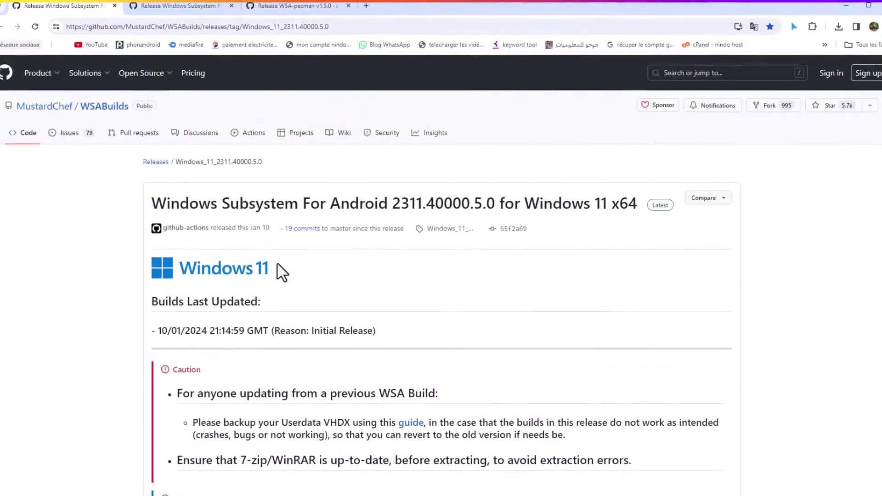
{"action": "scroll", "coordinate": [281, 271], "scroll_direction": "down", "scroll_amount": 4}
{"action": "scroll", "coordinate": [276, 262], "scroll_direction": "down", "scroll_amount": 15}
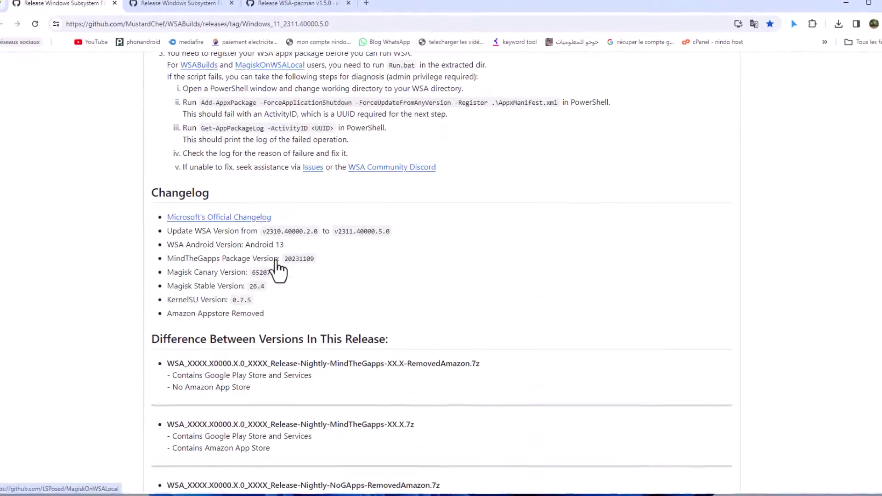
{"action": "scroll", "coordinate": [274, 261], "scroll_direction": "down", "scroll_amount": 15}
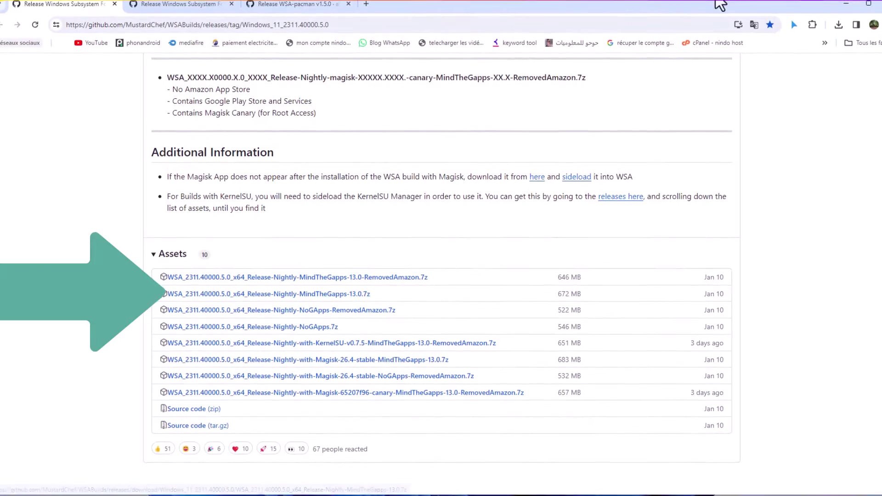
Step: Minimise Chrome and reposition the downloaded WSA archive among the desktop icons
{"action": "left_click", "coordinate": [846, 2]}
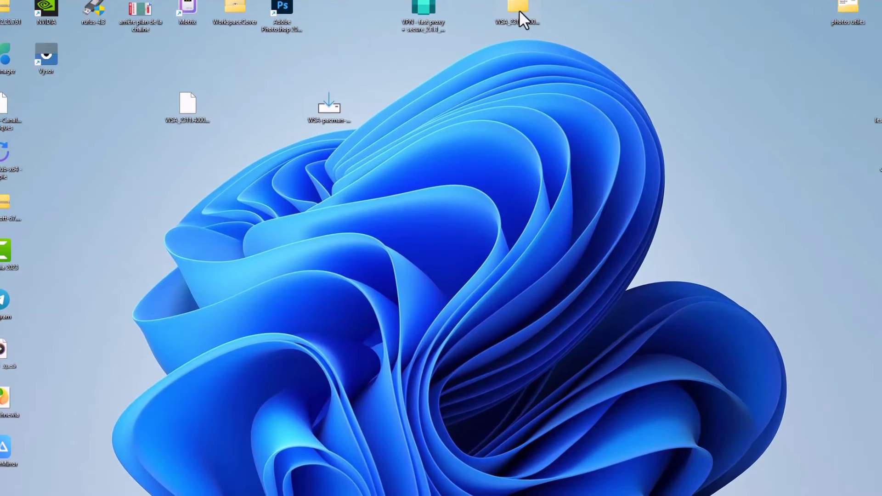
{"action": "left_click_drag", "start_coordinate": [193, 112], "coordinate": [148, 122]}
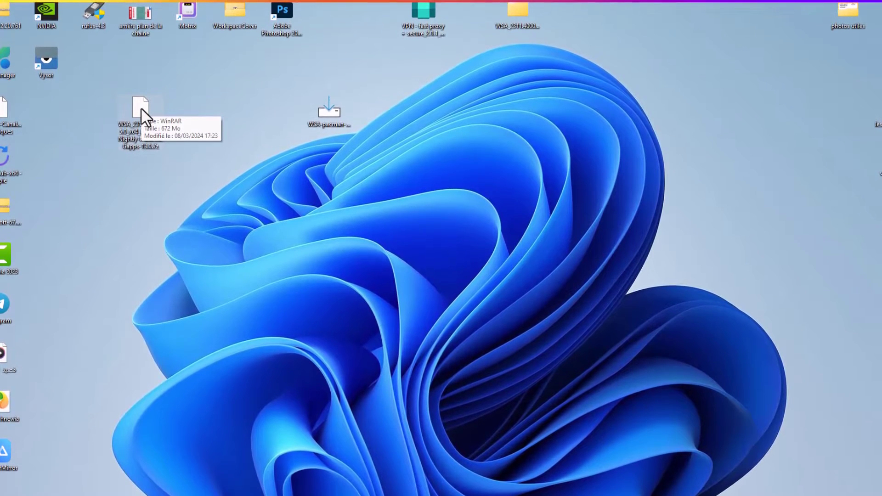
Step: Try to extract the WSA archive beside itself on the desktop, skip the file that already exists, and cancel the extraction
{"action": "right_click", "coordinate": [140, 104]}
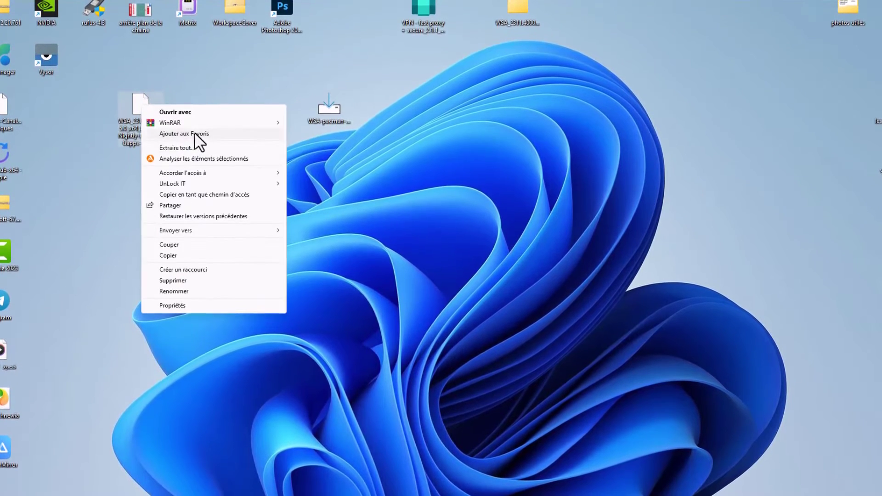
{"action": "left_click", "coordinate": [181, 149]}
{"action": "left_click", "coordinate": [526, 346]}
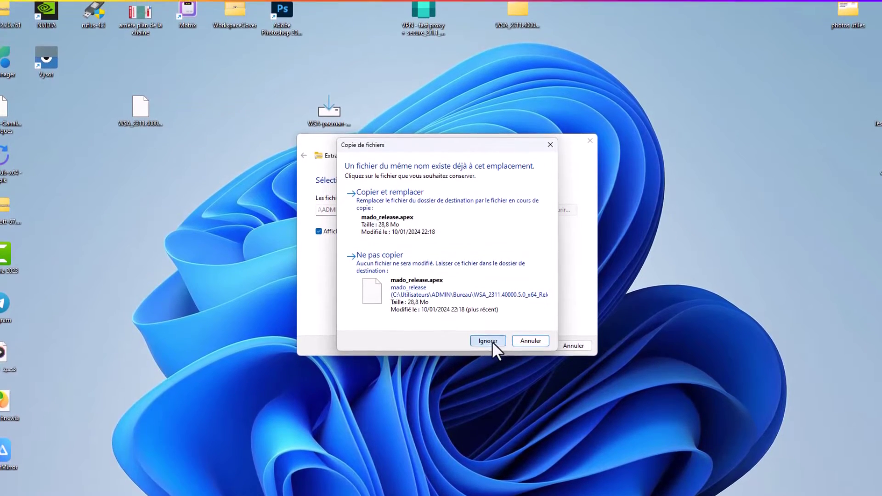
{"action": "left_click", "coordinate": [489, 340]}
{"action": "left_click", "coordinate": [571, 346]}
{"action": "left_click", "coordinate": [589, 138]}
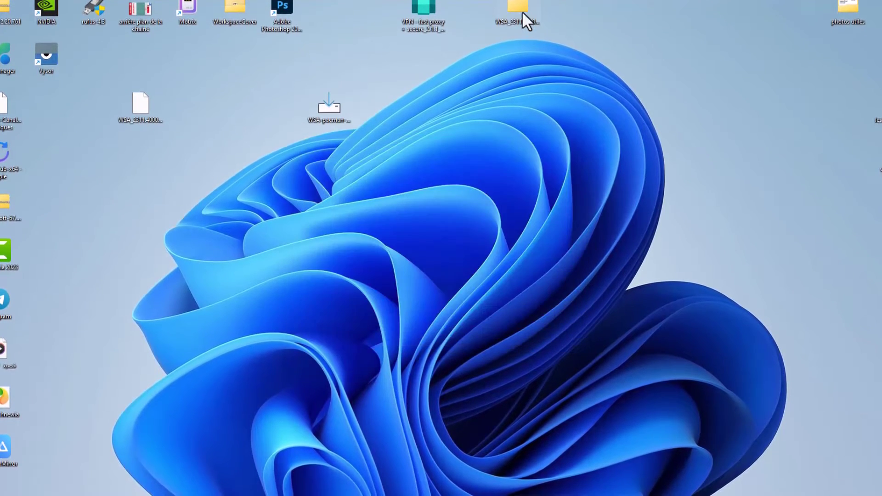
Step: Place the extracted WSA folder below its archive on the desktop and execute the Run command file in its WSA_2311.40000.5.0_x64 subfolder
{"action": "left_click_drag", "start_coordinate": [523, 19], "coordinate": [451, 84]}
{"action": "left_click_drag", "start_coordinate": [154, 176], "coordinate": [156, 177]}
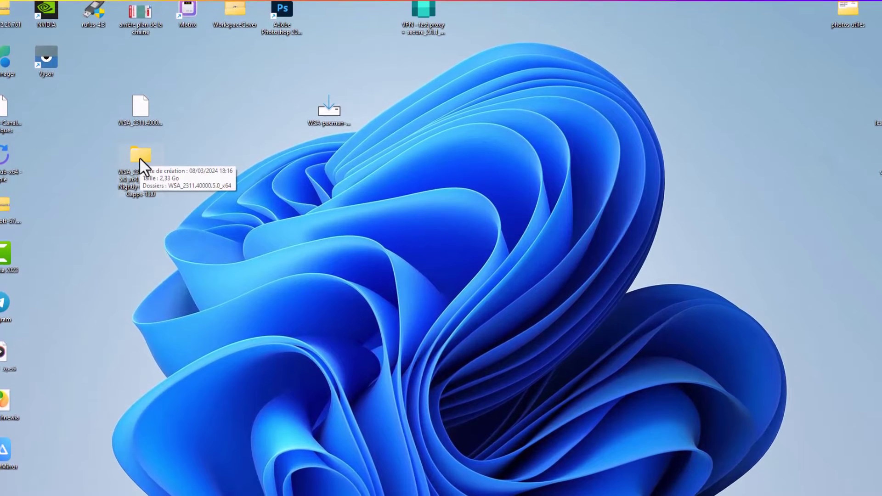
{"action": "double_click", "coordinate": [140, 156]}
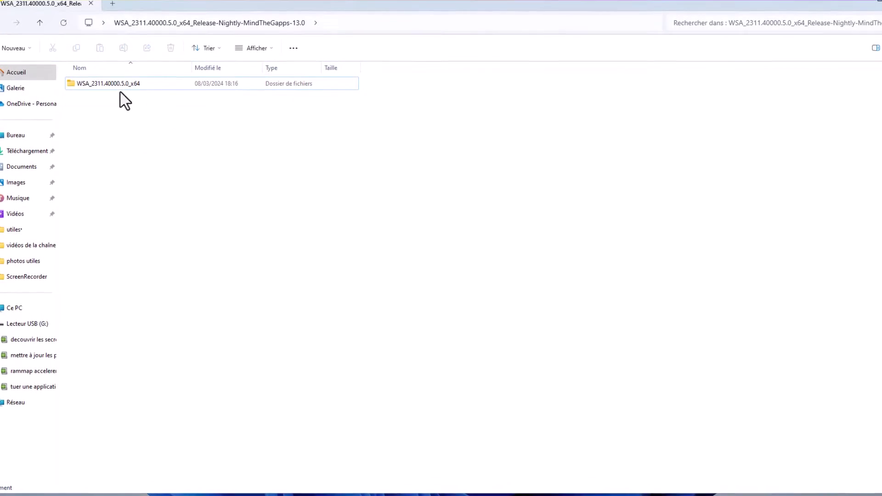
{"action": "double_click", "coordinate": [119, 87]}
{"action": "scroll", "coordinate": [165, 386], "scroll_direction": "down", "scroll_amount": 10}
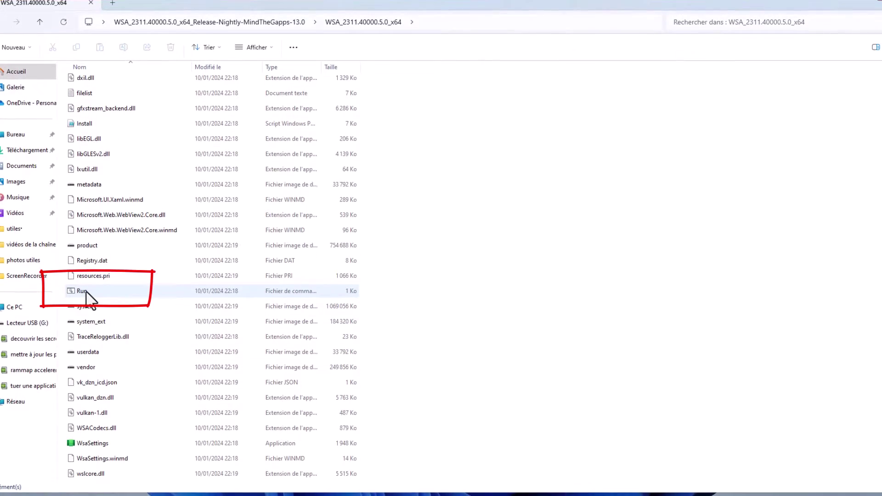
{"action": "double_click", "coordinate": [86, 291]}
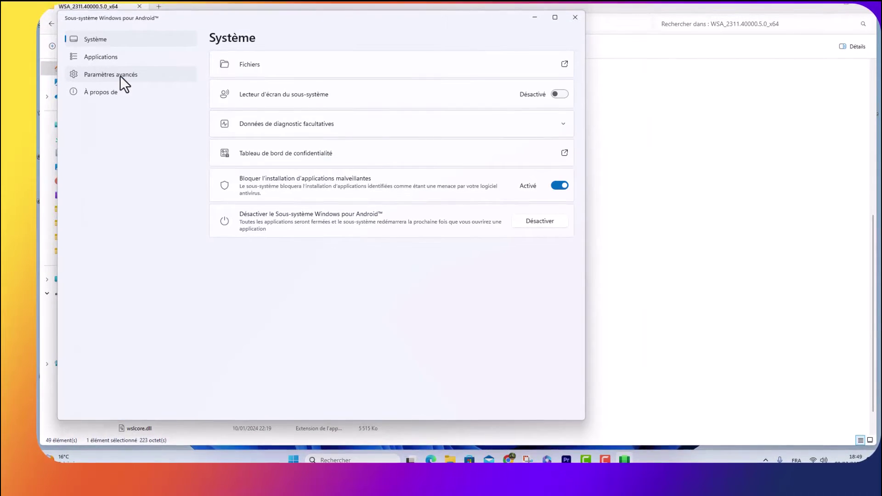
Step: Examine the Android subsystem's advanced settings and developer options, including USB debugging, and return to the desktop
{"action": "left_click", "coordinate": [120, 72]}
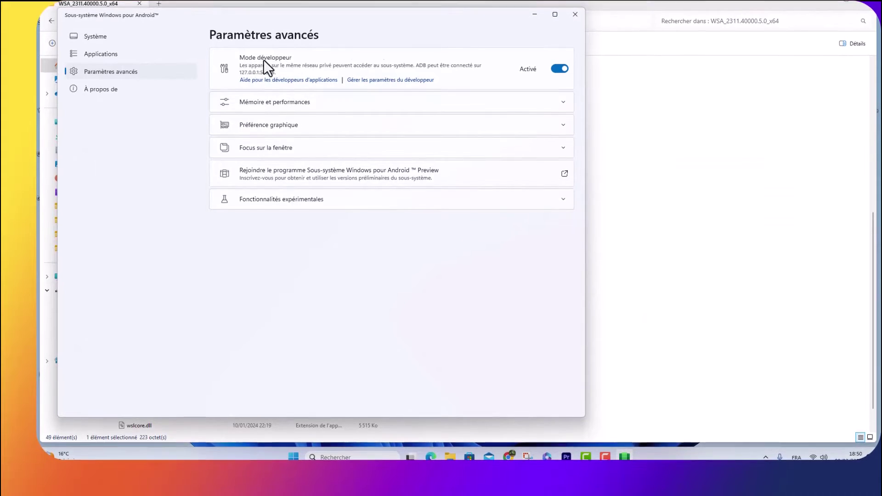
{"action": "left_click", "coordinate": [386, 82]}
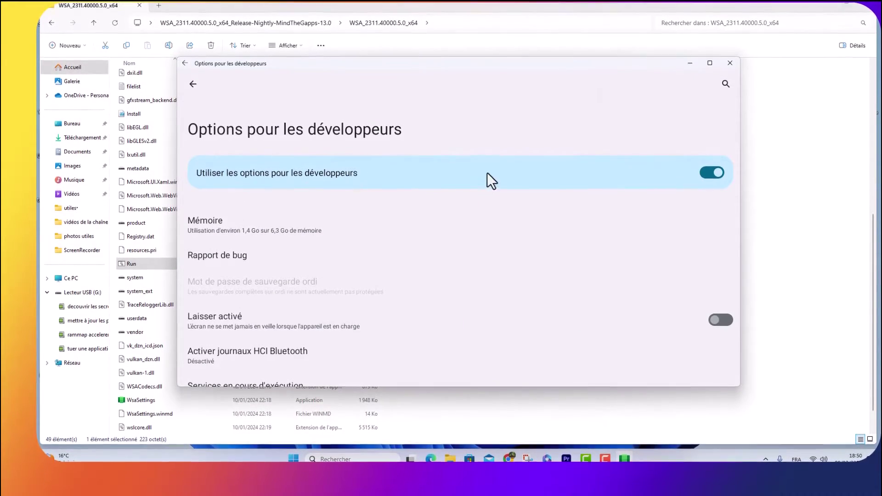
{"action": "scroll", "coordinate": [425, 257], "scroll_direction": "down", "scroll_amount": 10}
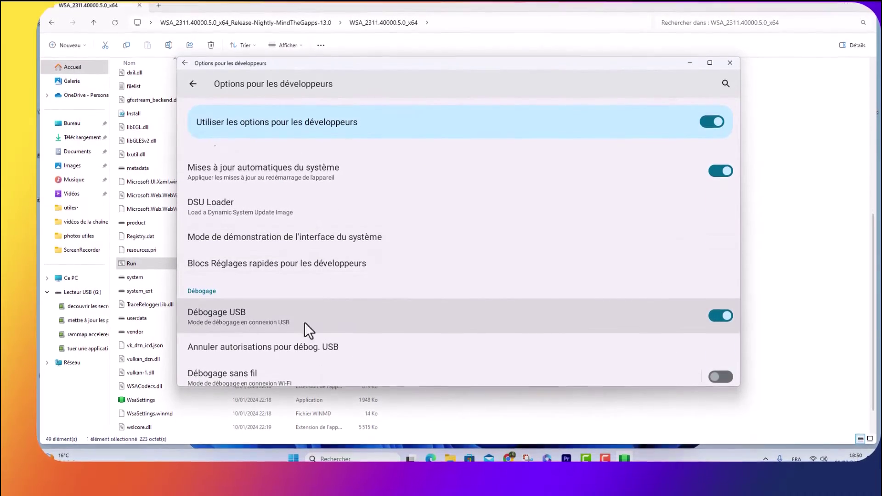
{"action": "scroll", "coordinate": [686, 324], "scroll_direction": "down", "scroll_amount": 5}
{"action": "scroll", "coordinate": [686, 322], "scroll_direction": "down", "scroll_amount": 15}
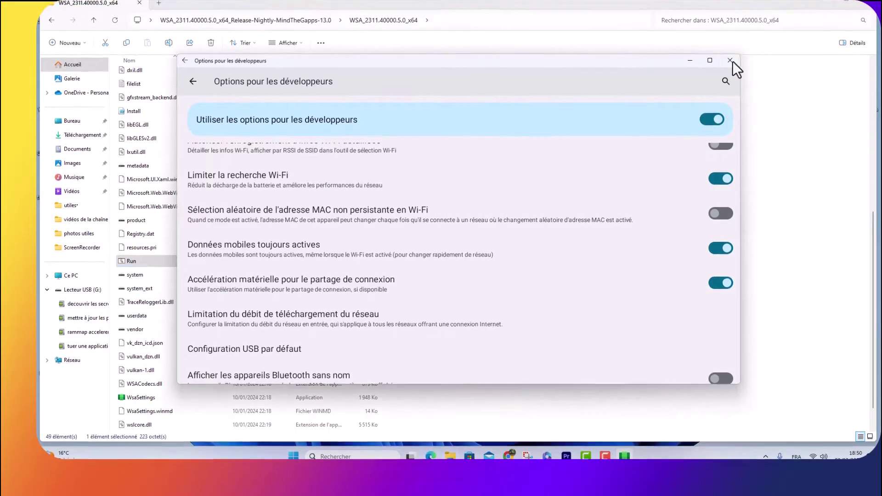
{"action": "left_click", "coordinate": [730, 62]}
{"action": "key", "text": "super+d"}
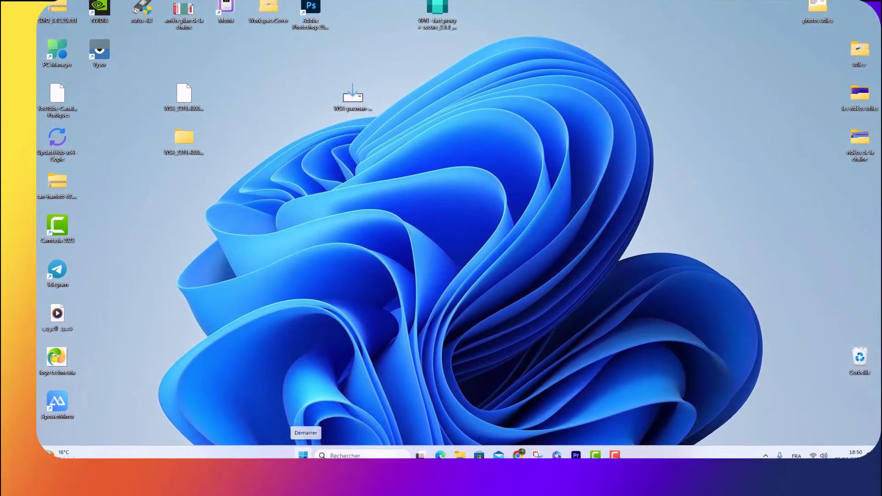
Step: Launch the Play Store and browse the recommended apps and categories on its Apps page
{"action": "left_click", "coordinate": [303, 459]}
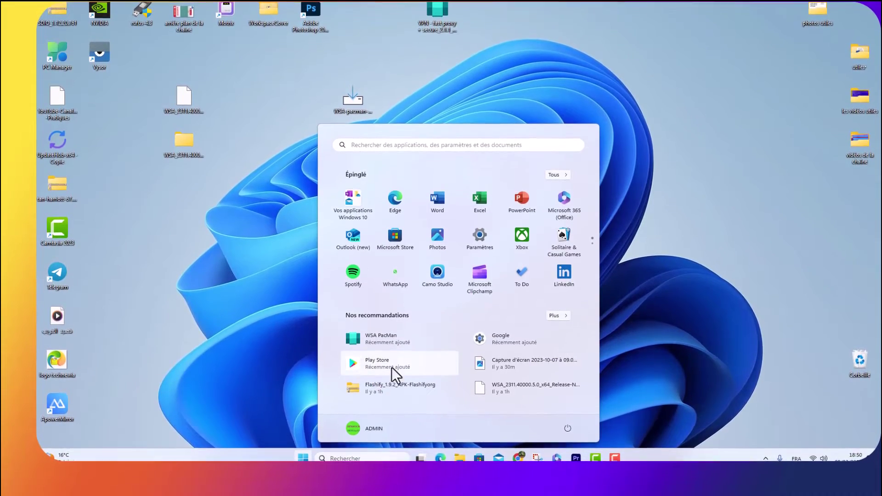
{"action": "left_click", "coordinate": [378, 363]}
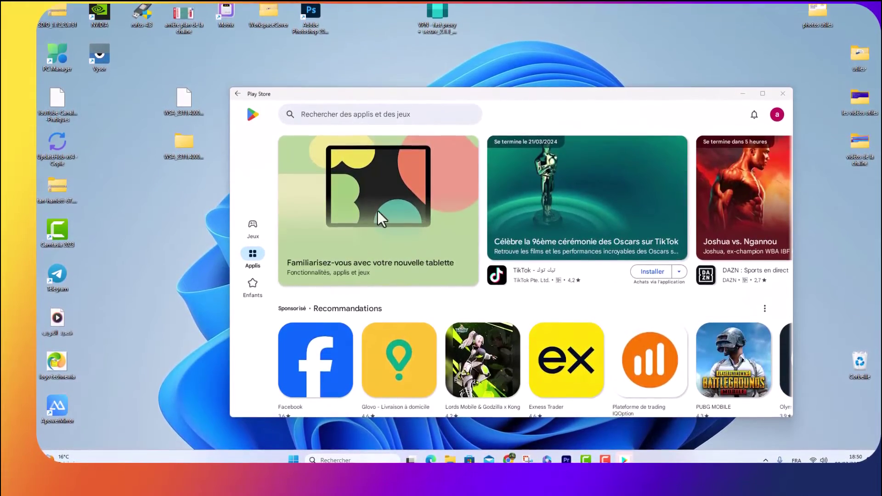
{"action": "scroll", "coordinate": [427, 233], "scroll_direction": "down", "scroll_amount": 15}
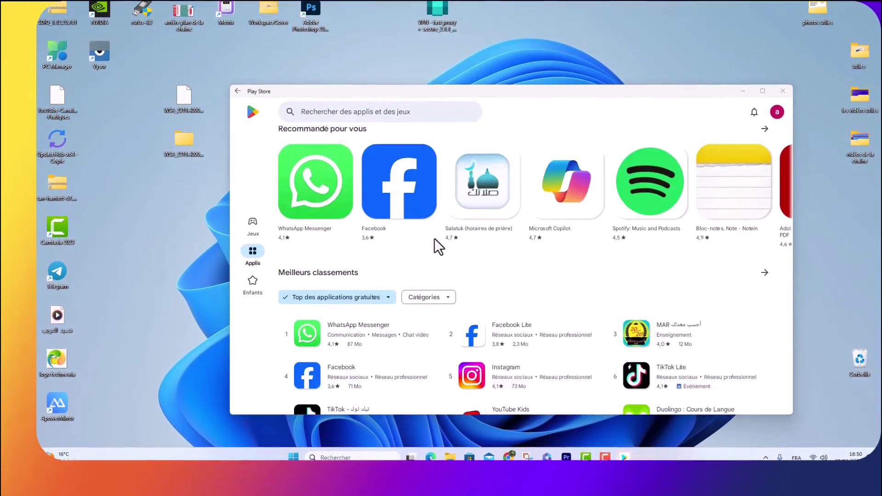
{"action": "scroll", "coordinate": [434, 239], "scroll_direction": "down", "scroll_amount": 20}
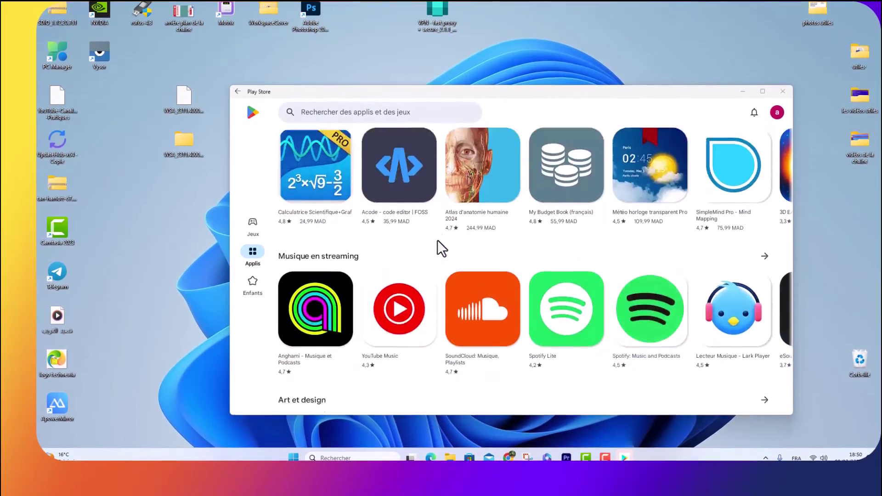
{"action": "scroll", "coordinate": [438, 240], "scroll_direction": "down", "scroll_amount": 20}
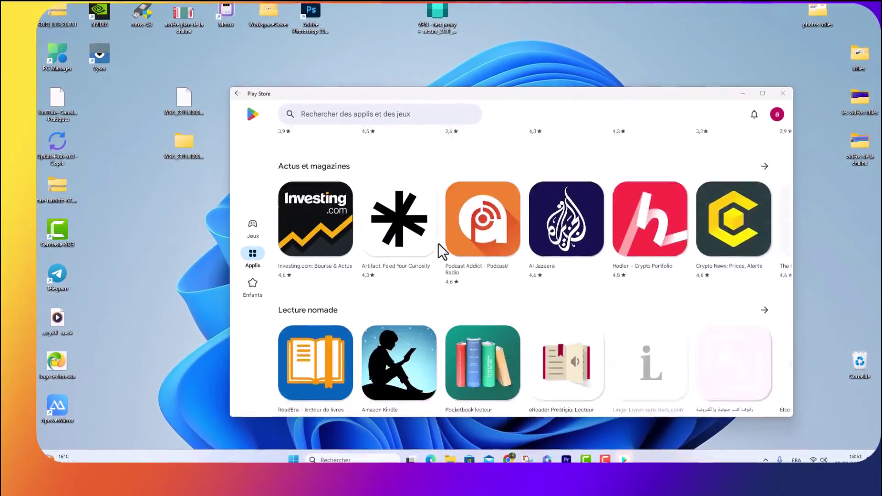
{"action": "scroll", "coordinate": [438, 244], "scroll_direction": "up", "scroll_amount": 11}
{"action": "scroll", "coordinate": [438, 242], "scroll_direction": "up", "scroll_amount": 12}
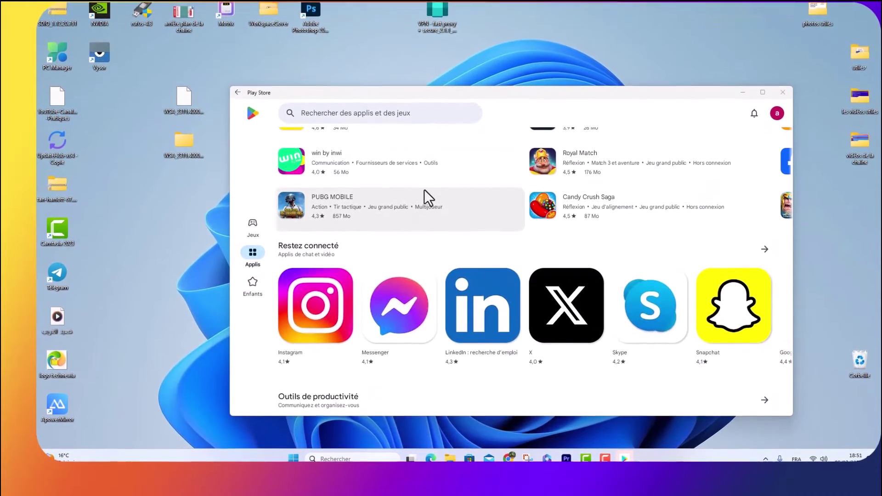
{"action": "scroll", "coordinate": [403, 177], "scroll_direction": "up", "scroll_amount": 10}
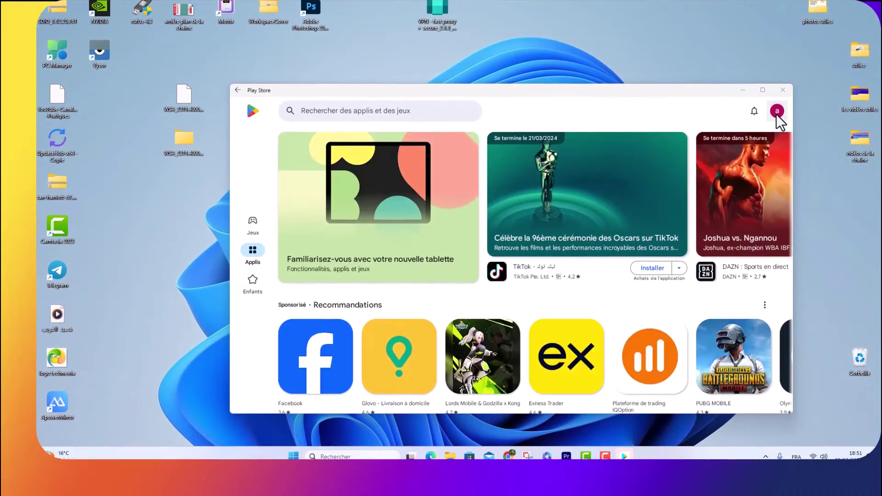
Step: View the Google account options in the Play Store and close the store
{"action": "left_click", "coordinate": [775, 114]}
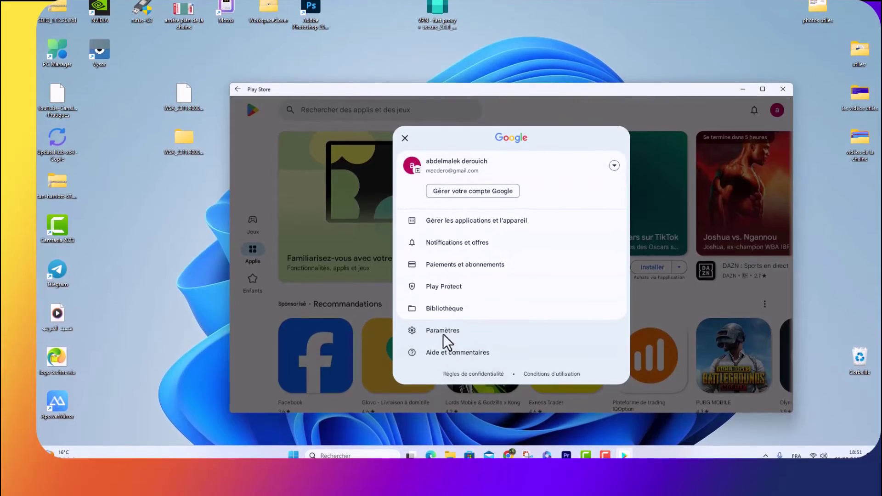
{"action": "left_click", "coordinate": [776, 111]}
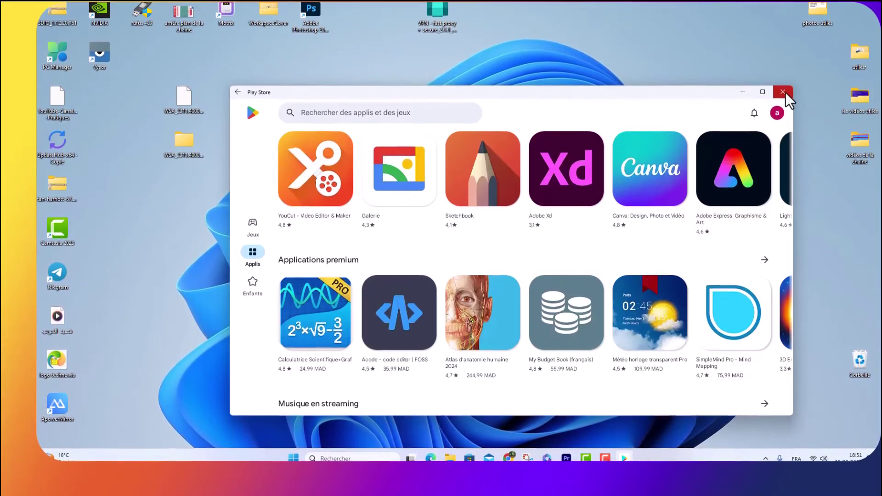
{"action": "left_click", "coordinate": [784, 95]}
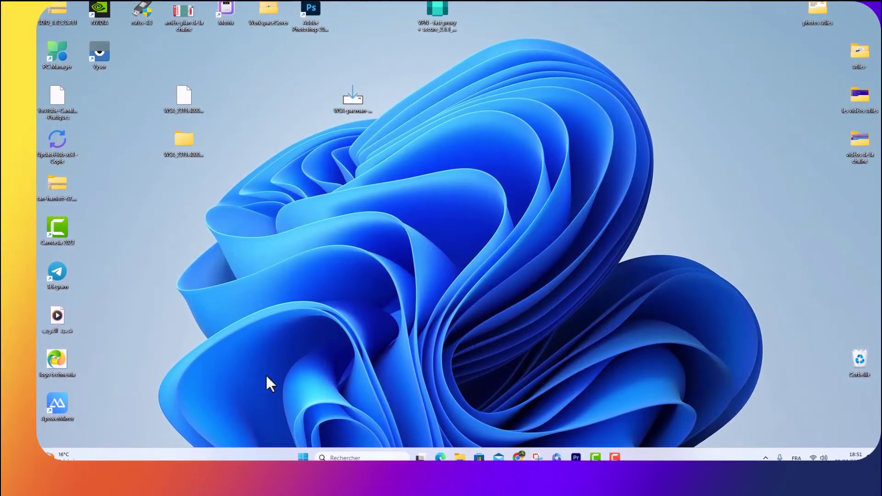
{"action": "left_click", "coordinate": [303, 458]}
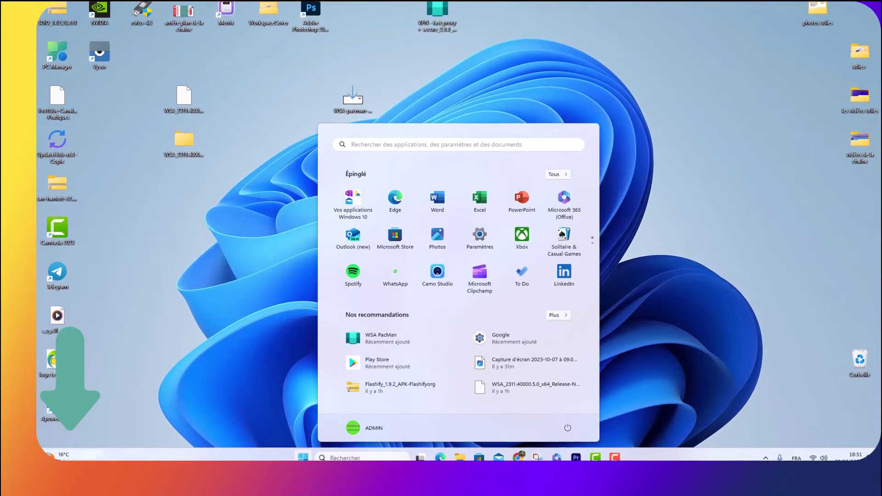
{"action": "left_click", "coordinate": [669, 111]}
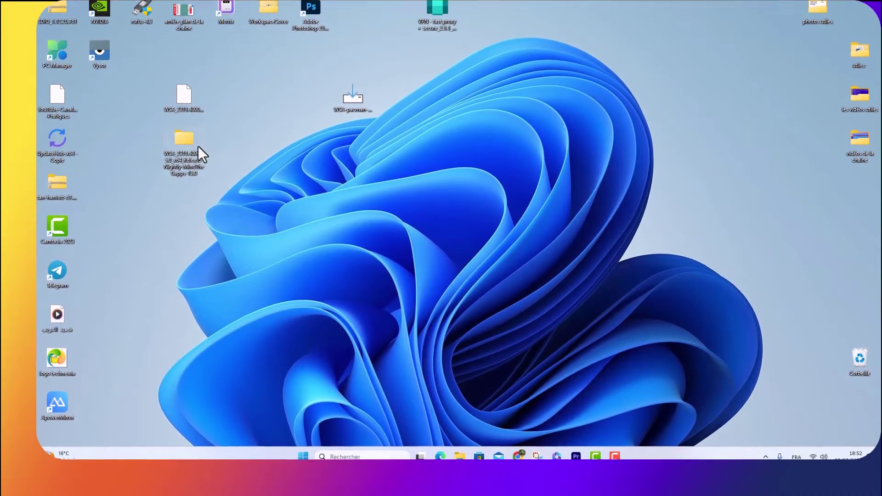
Step: Switch to Chrome, review the assets on the WSA-pacman v1.5.0 release page, and minimise the browser
{"action": "mouse_move", "coordinate": [518, 459]}
{"action": "left_click", "coordinate": [519, 410]}
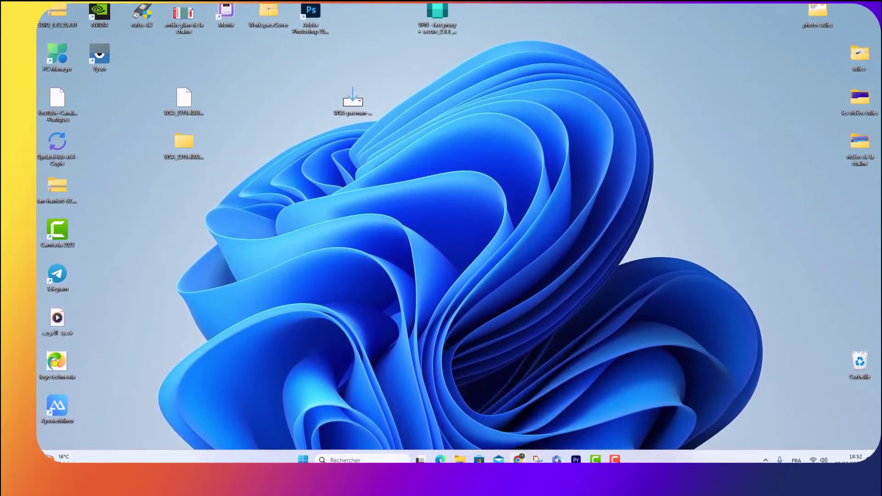
{"action": "left_click", "coordinate": [319, 4]}
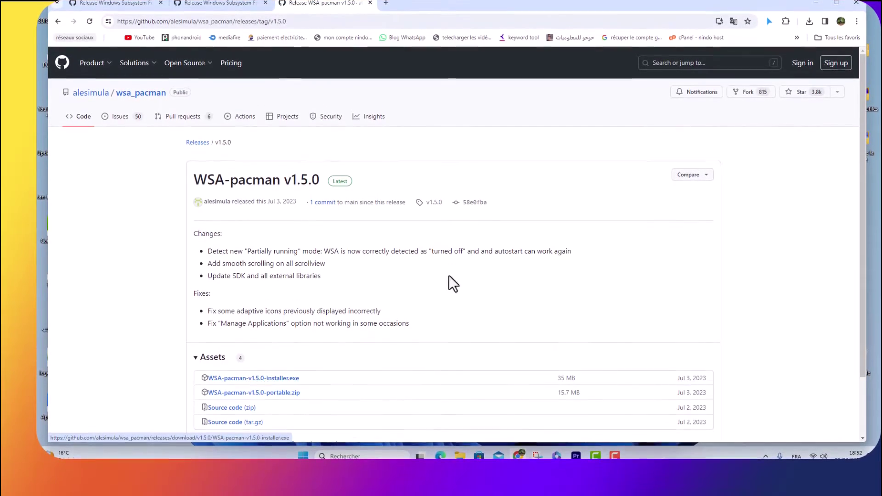
{"action": "left_click", "coordinate": [815, 3]}
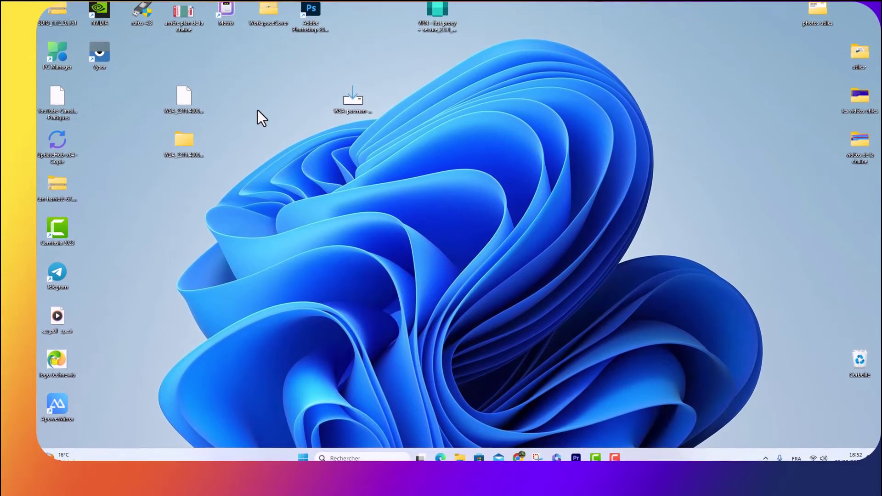
Step: Open the VPN package file from the desktop and always authorise ADB debugging from this computer
{"action": "left_click_drag", "start_coordinate": [438, 10], "coordinate": [310, 72]}
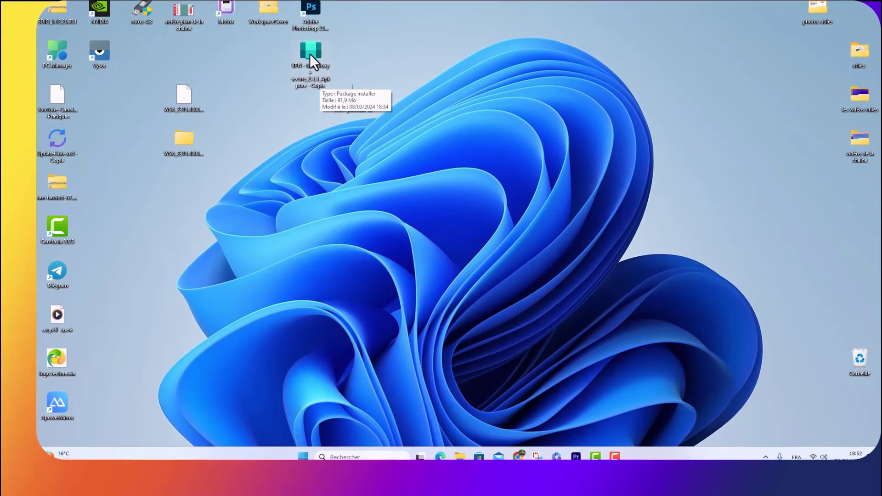
{"action": "double_click", "coordinate": [310, 53]}
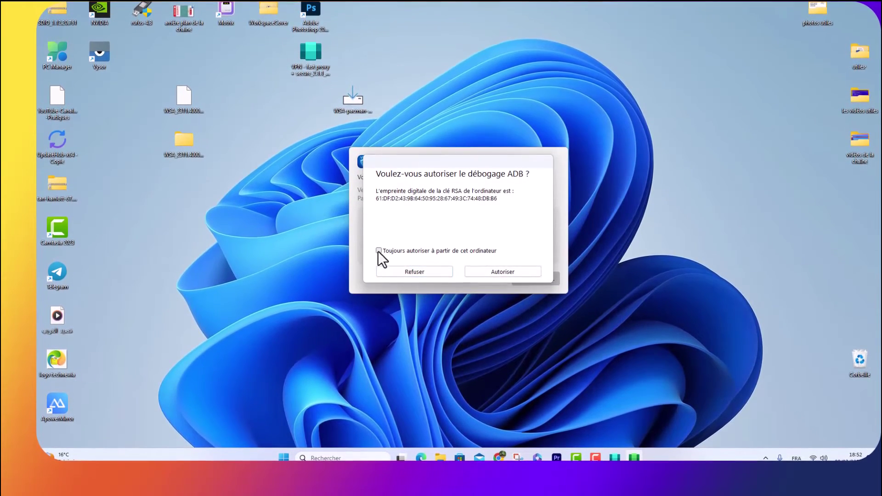
{"action": "left_click", "coordinate": [378, 251]}
{"action": "left_click", "coordinate": [499, 272]}
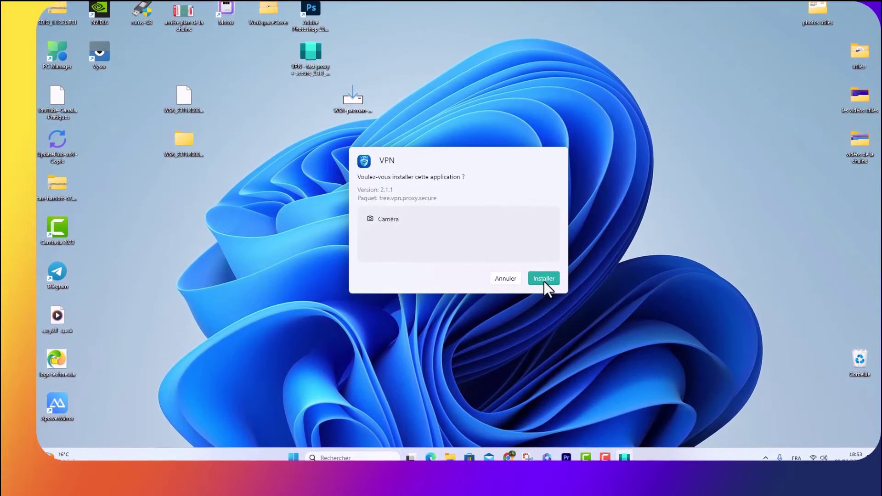
Step: Install the VPN app with a desktop shortcut and open it
{"action": "left_click", "coordinate": [542, 278]}
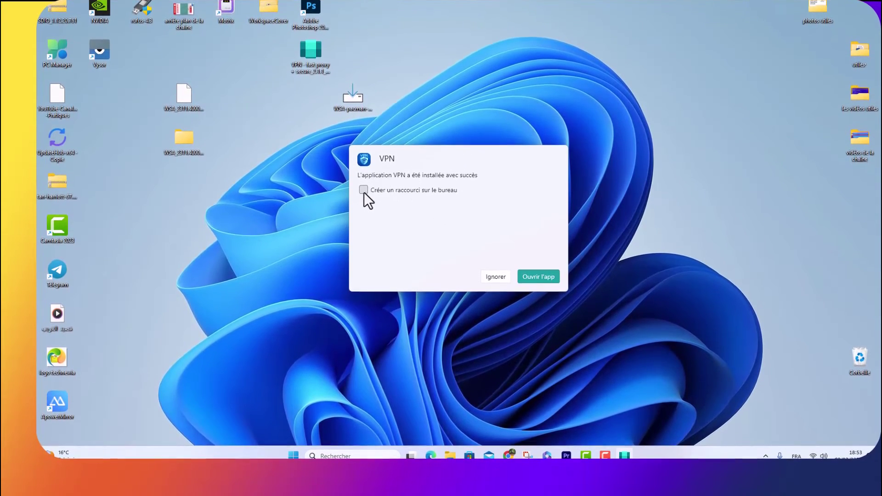
{"action": "left_click", "coordinate": [364, 194]}
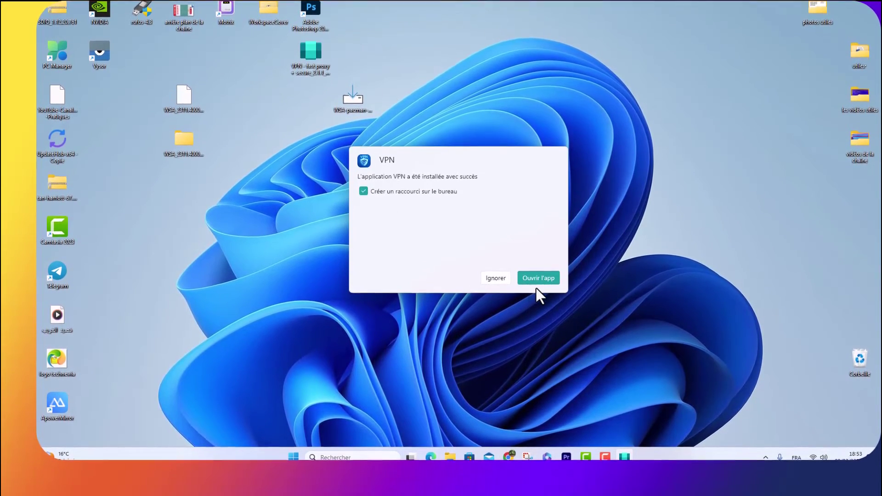
{"action": "left_click", "coordinate": [537, 279]}
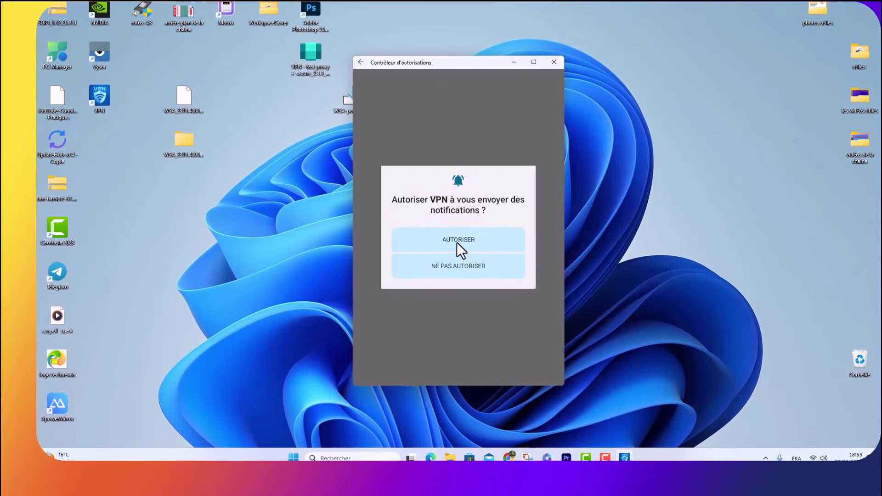
Step: Allow the VPN app to send notifications and close its window
{"action": "left_click", "coordinate": [457, 239]}
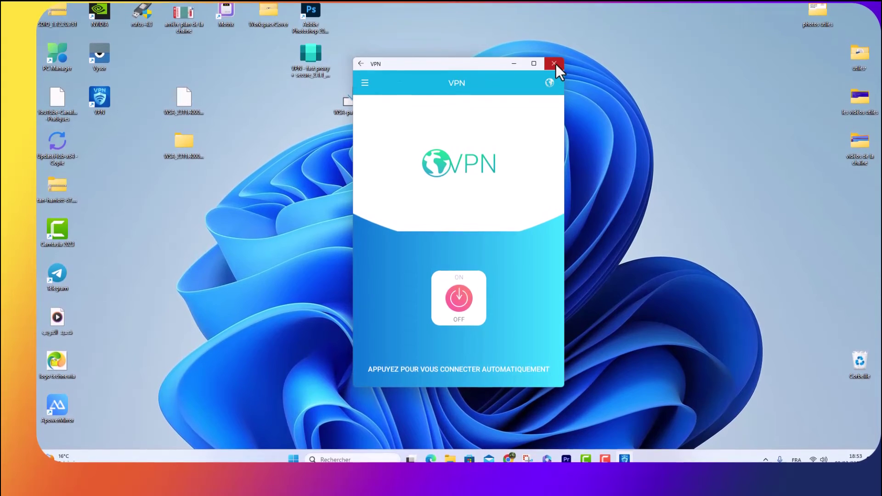
{"action": "left_click", "coordinate": [554, 62]}
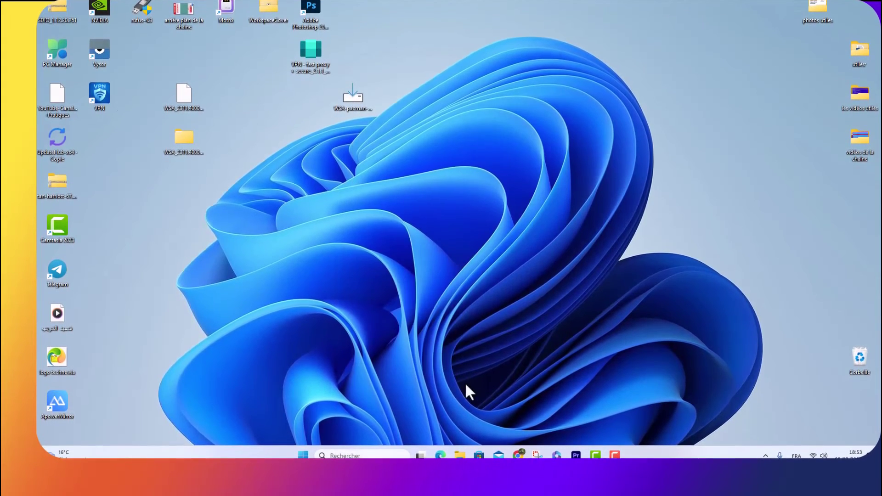
{"action": "mouse_move", "coordinate": [518, 458]}
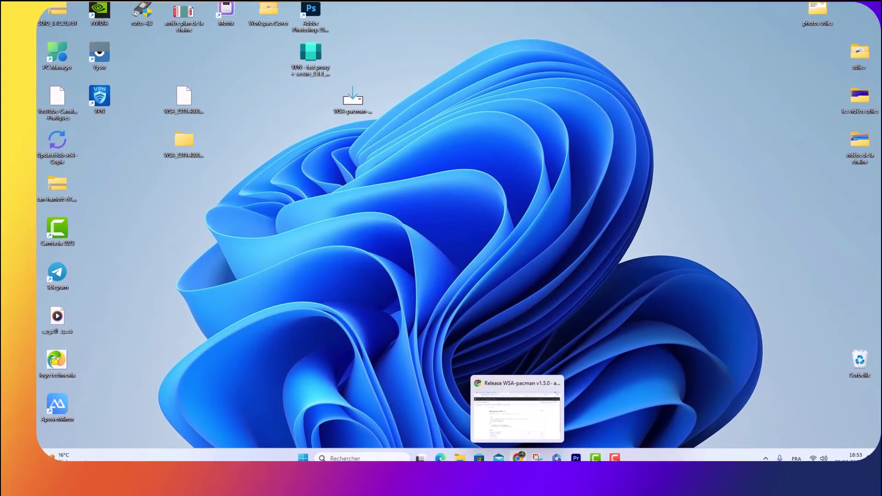
{"action": "left_click", "coordinate": [301, 460]}
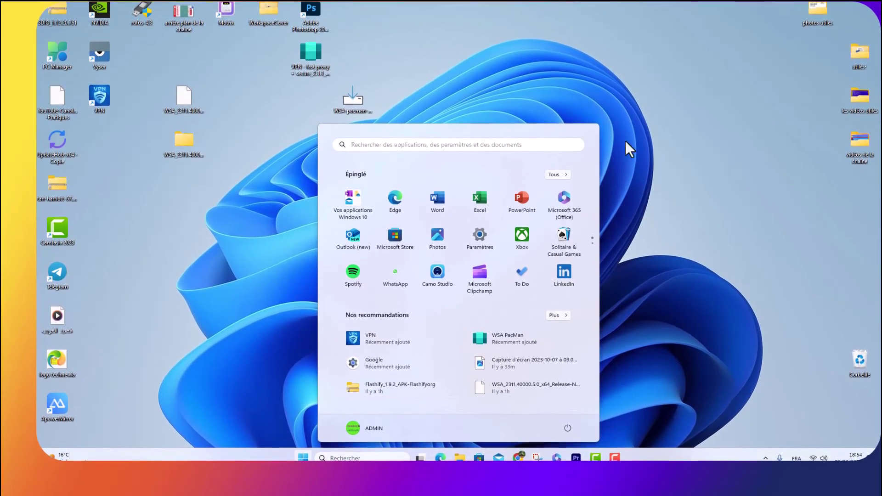
{"action": "left_click", "coordinate": [645, 78]}
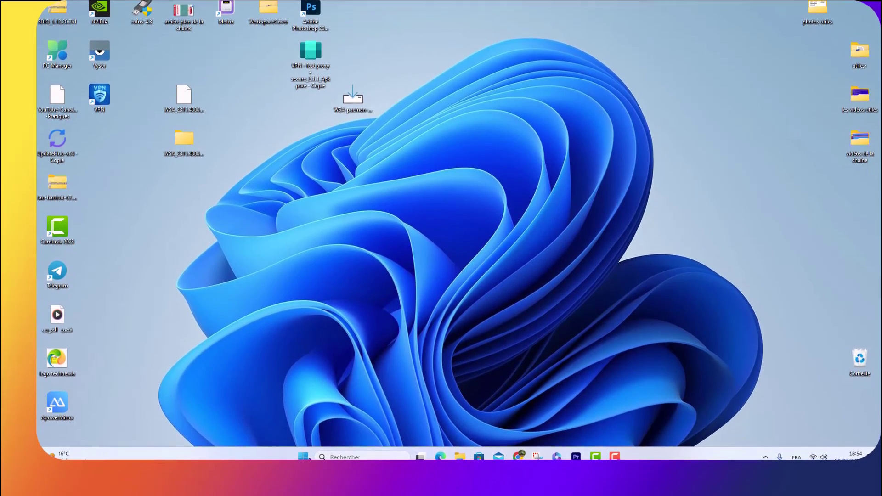
{"action": "left_click", "coordinate": [303, 456]}
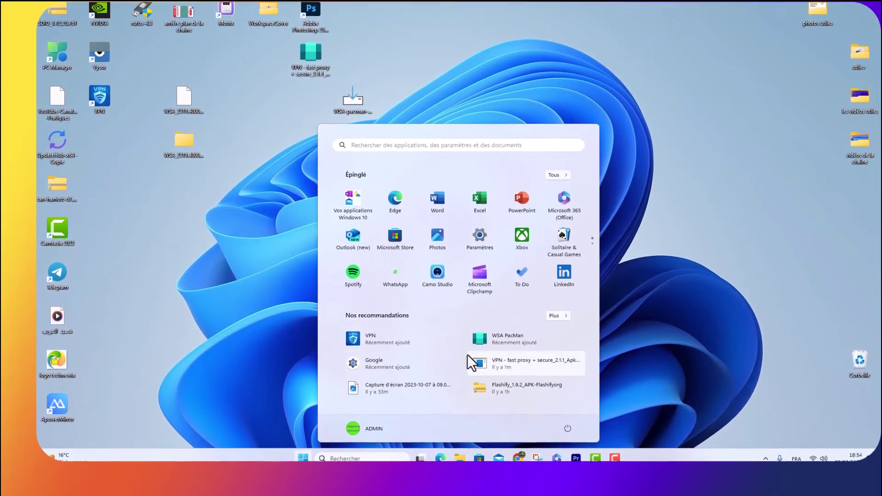
{"action": "left_click", "coordinate": [510, 453]}
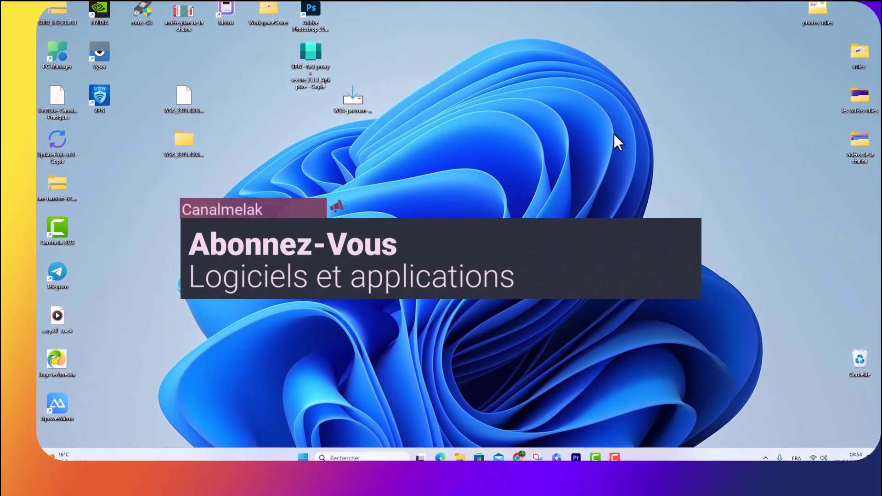
{"action": "mouse_move", "coordinate": [518, 455]}
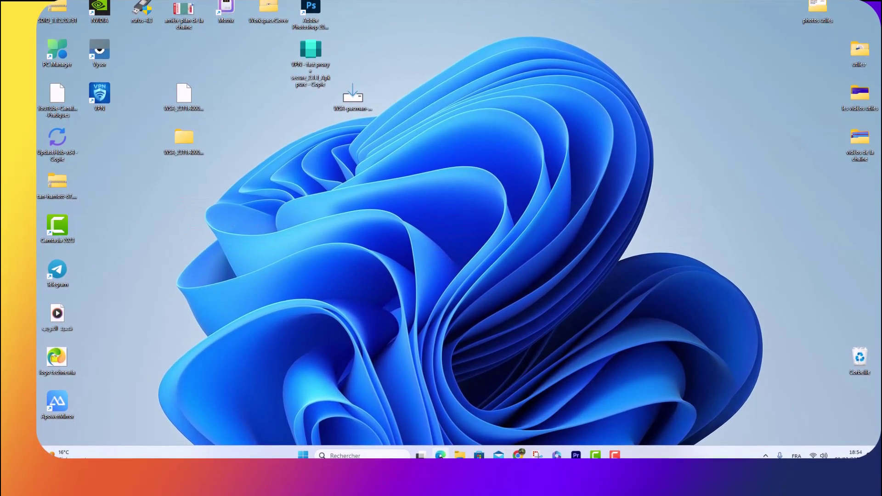
{"action": "mouse_move", "coordinate": [420, 455]}
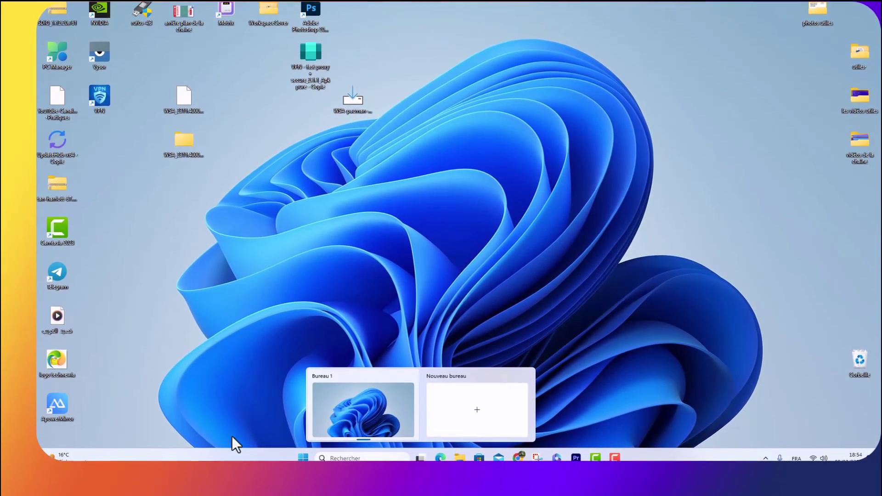